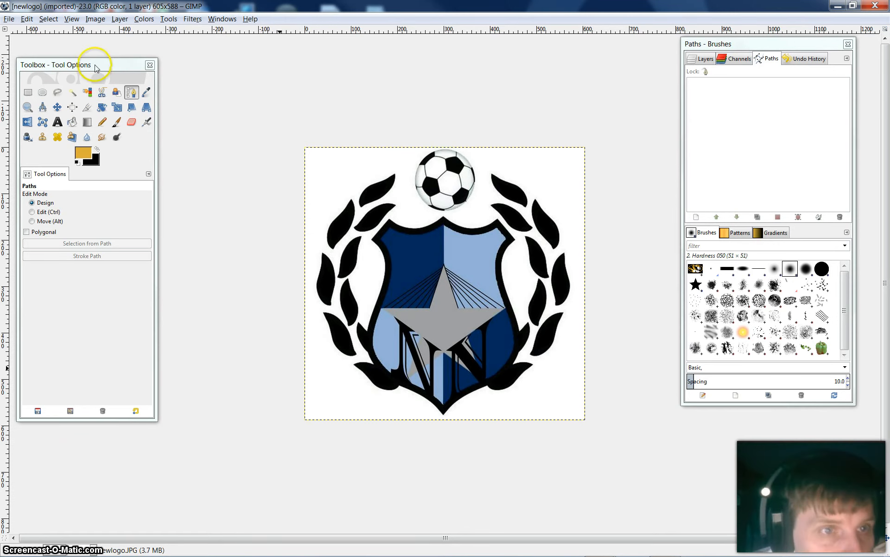
# Select the entire newlogo image and copy it to the clipboard
pyautogui.moveTo(98, 64); pyautogui.dragTo(131, 58)
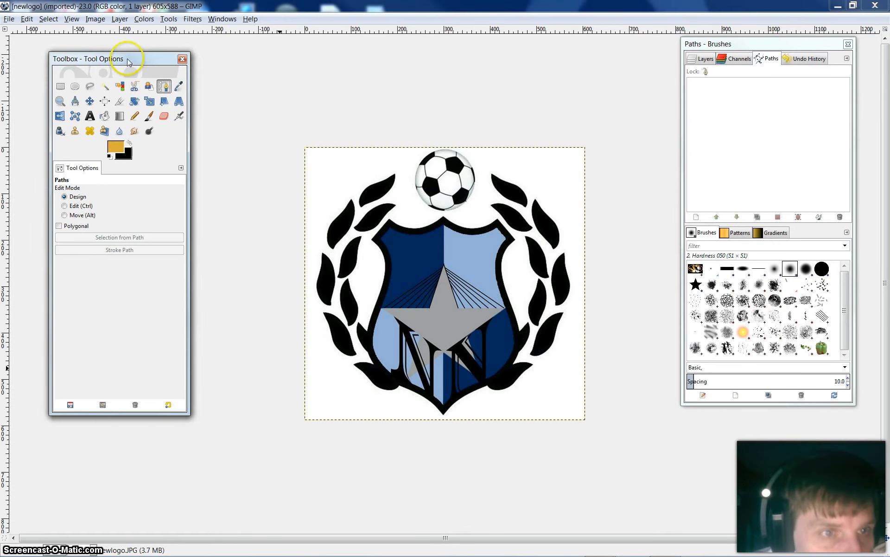
pyautogui.click(105, 87)
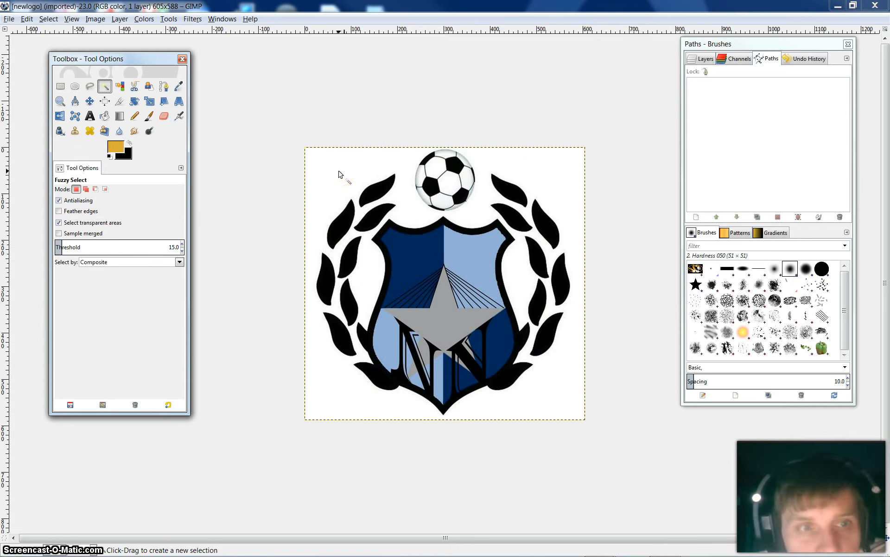
pyautogui.click(705, 61)
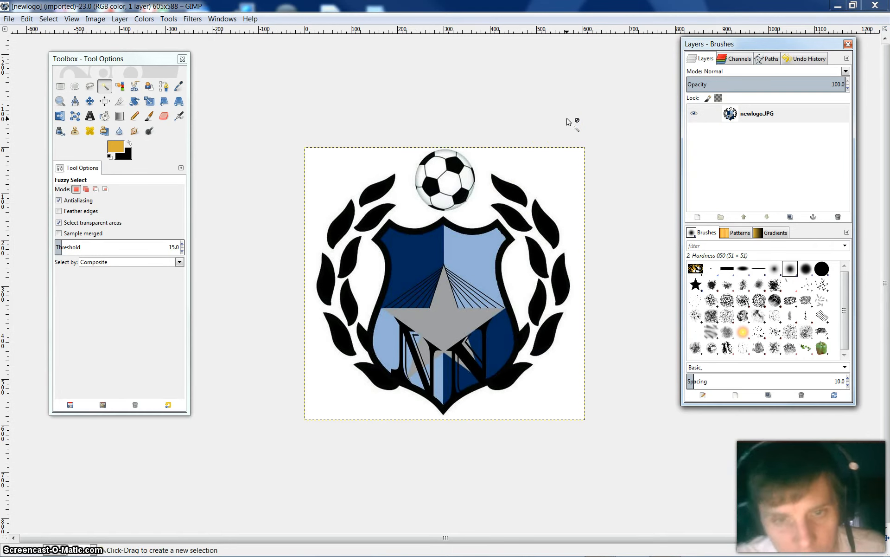
pyautogui.click(505, 244)
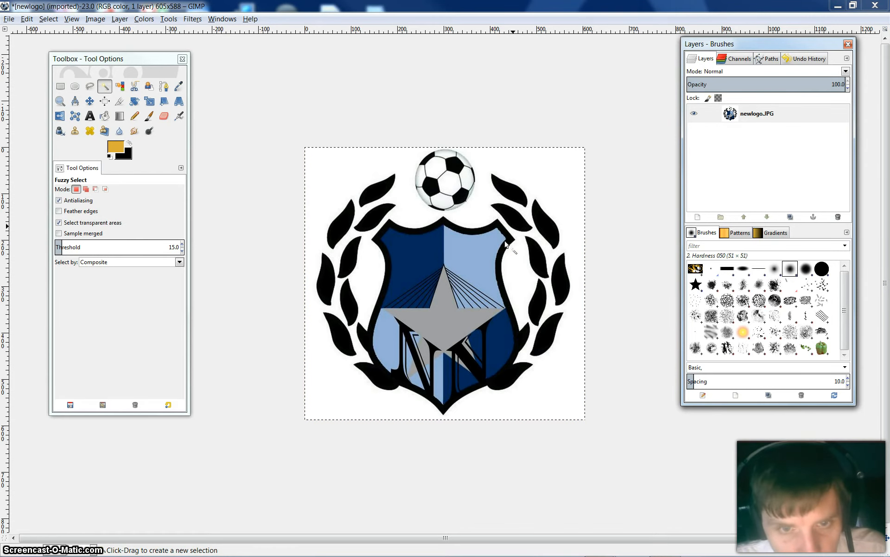
pyautogui.hotkey('ctrl', 'c')
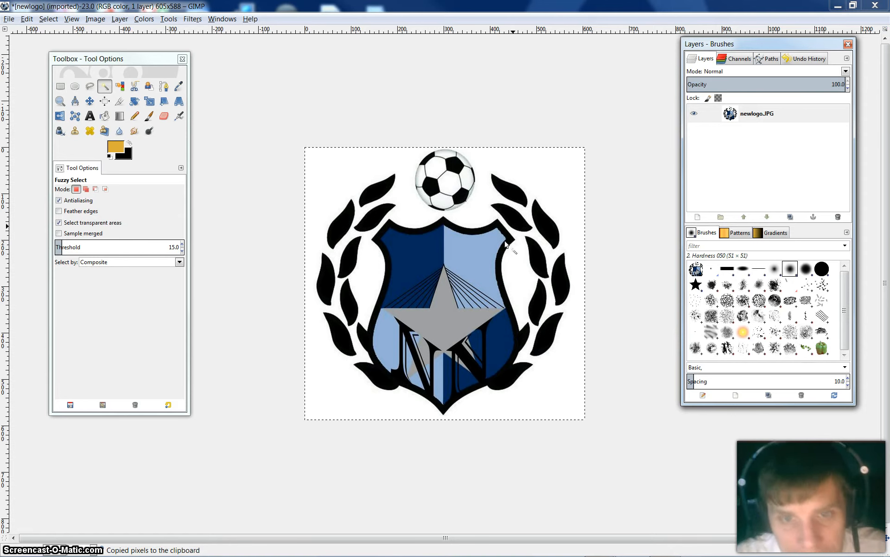
# Create a new 605 × 588 px RGB image filled with transparency
pyautogui.click(7, 19)
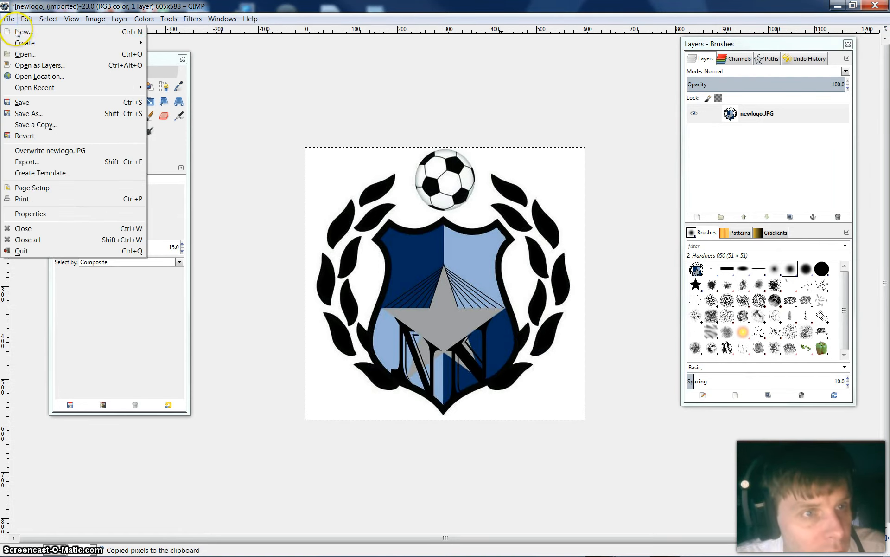
pyautogui.click(22, 33)
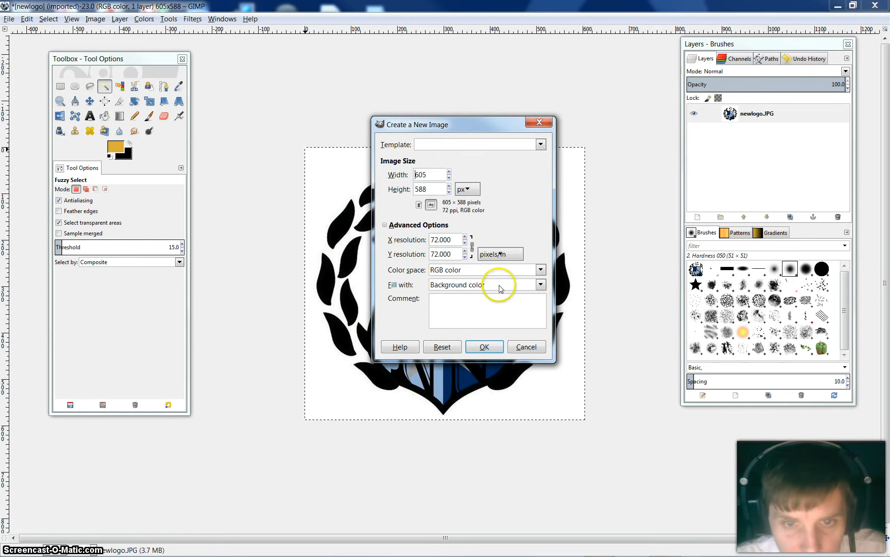
pyautogui.click(541, 284)
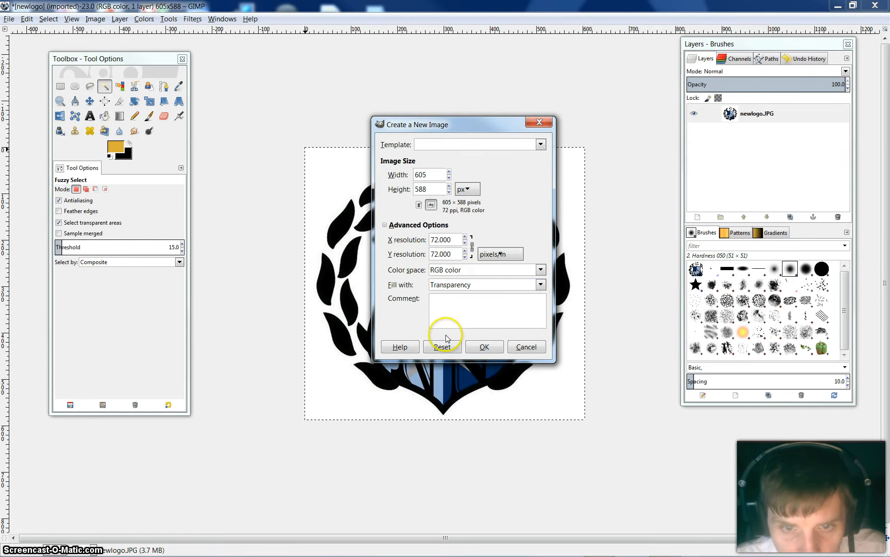
pyautogui.click(484, 347)
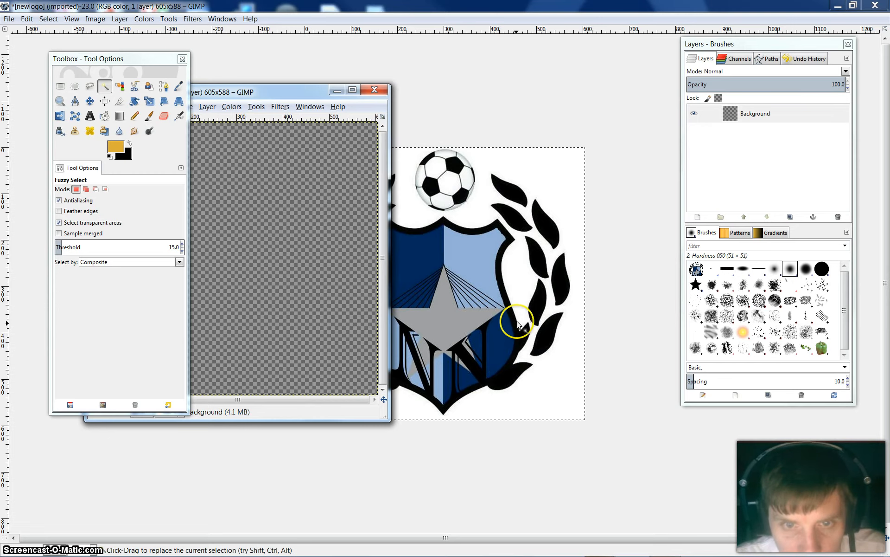
# Paste the copied logo into the new transparent image
pyautogui.moveTo(306, 93); pyautogui.dragTo(468, 118)
pyautogui.press('ctrl')
pyautogui.hotkey('ctrl', 'v')
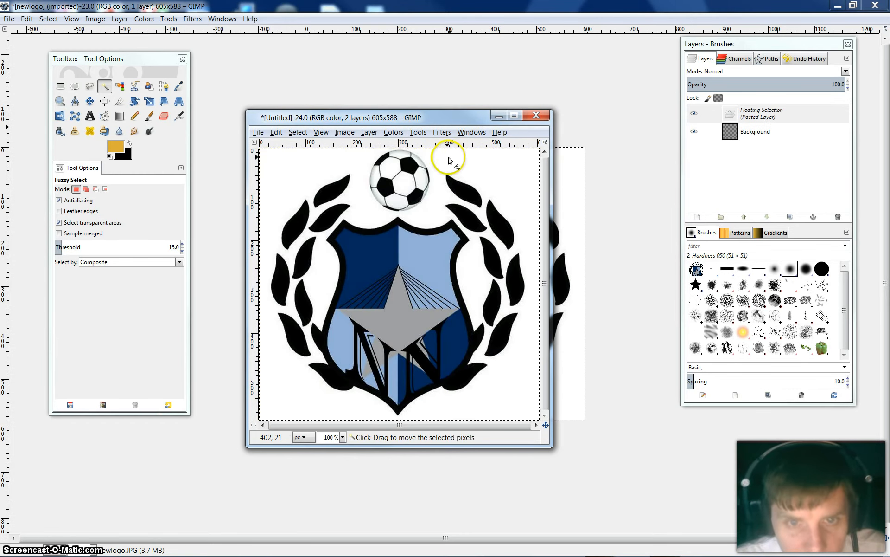
# Close the original newlogo image without saving and maximize the window of the new untitled image
pyautogui.click(867, 12)
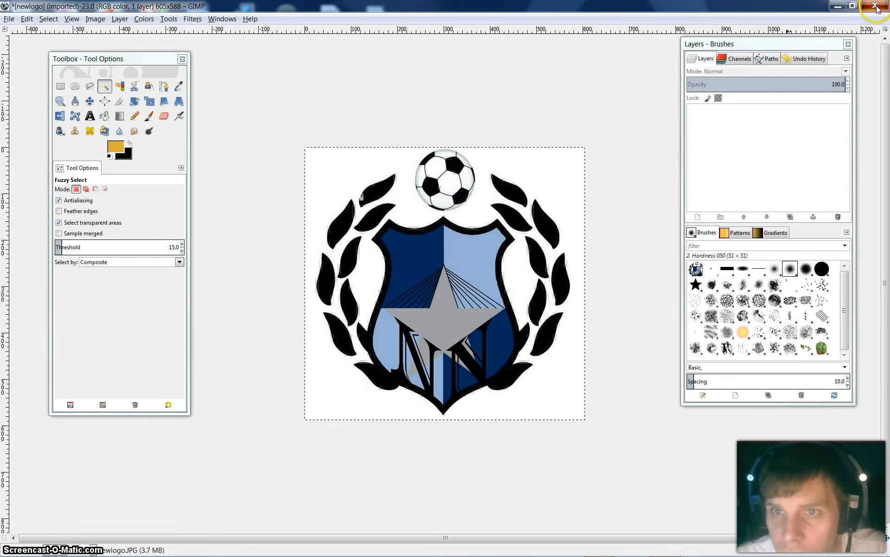
pyautogui.click(438, 342)
pyautogui.click(438, 337)
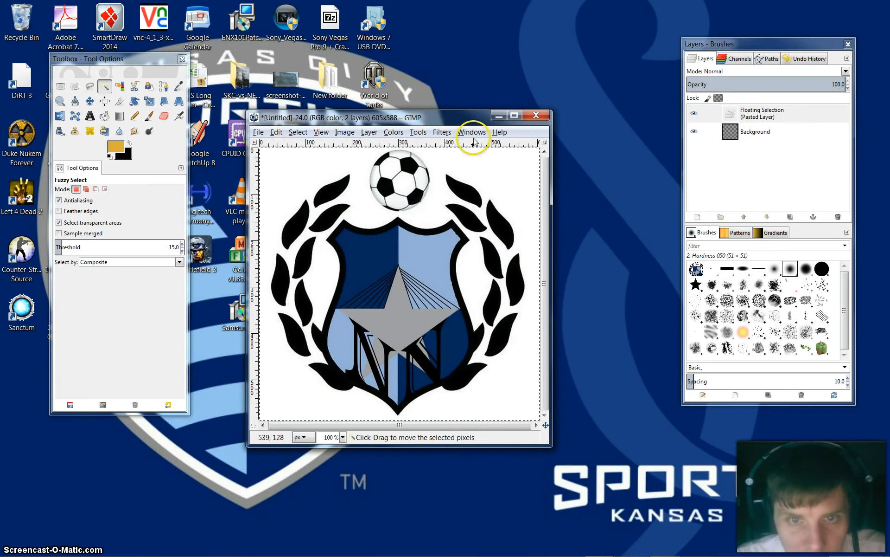
pyautogui.click(514, 115)
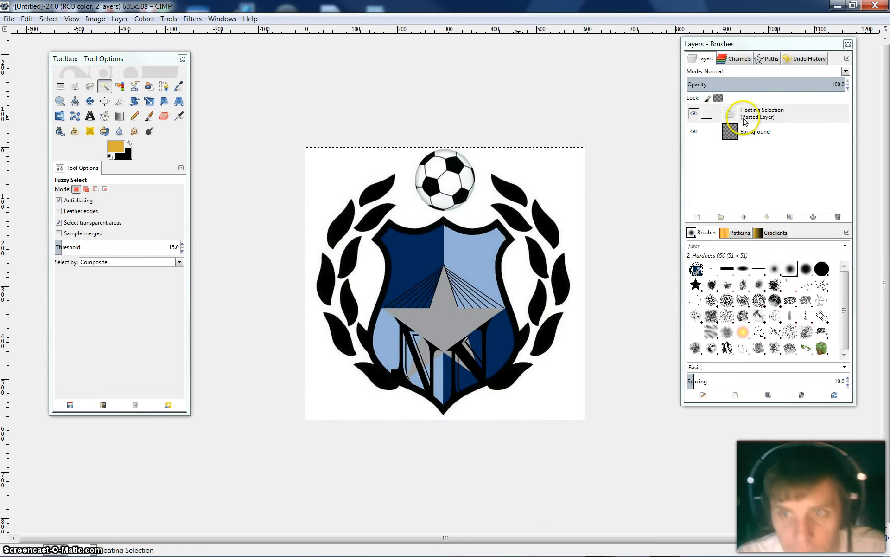
# Rename the floating pasted selection as nnsg to make it a layer, and toggle its visibility off and back on
pyautogui.click(768, 118)
pyautogui.doubleClick(768, 118)
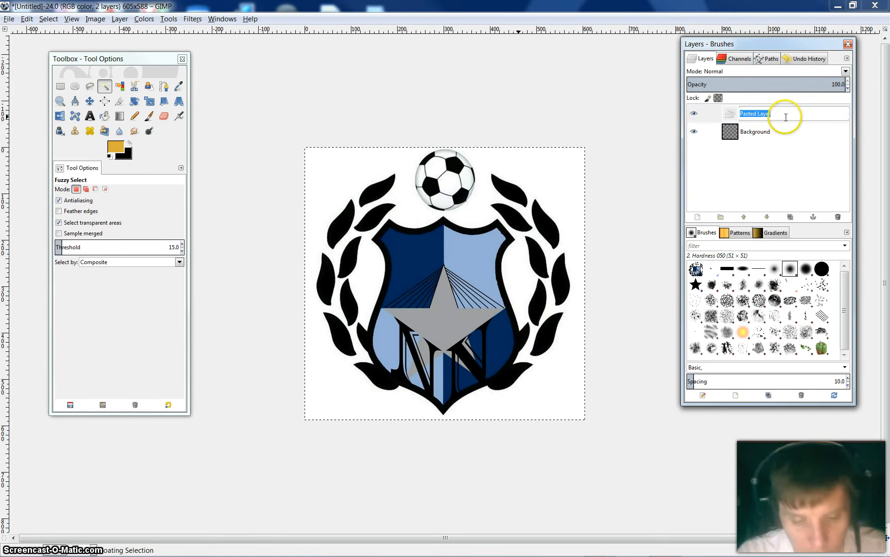
pyautogui.write('nnsg')
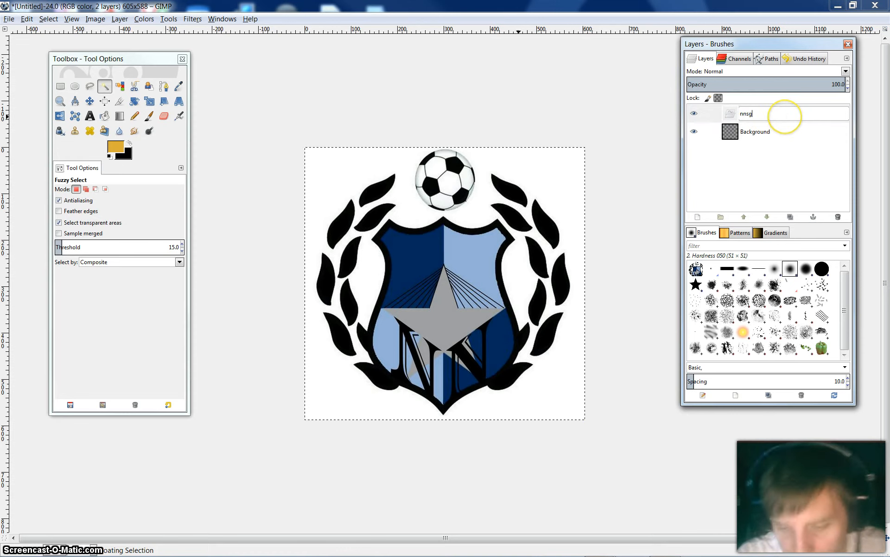
pyautogui.press('Return')
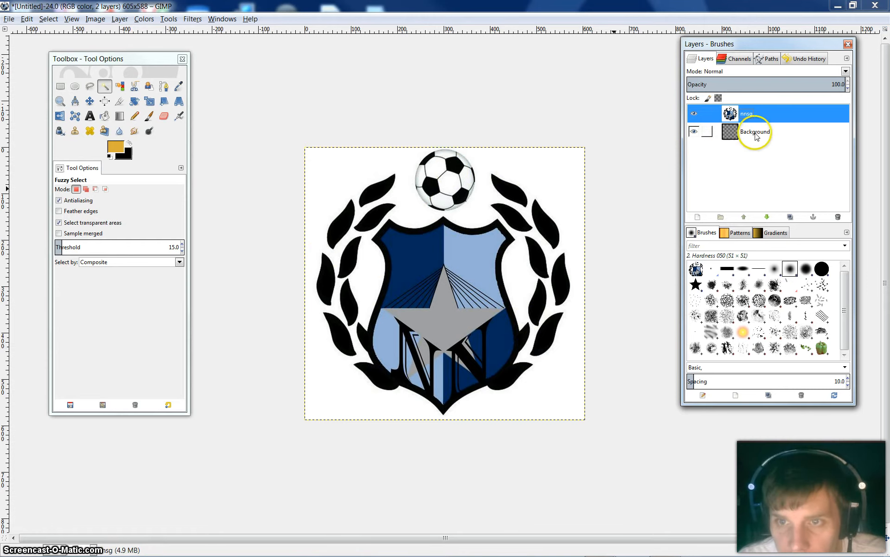
pyautogui.click(695, 115)
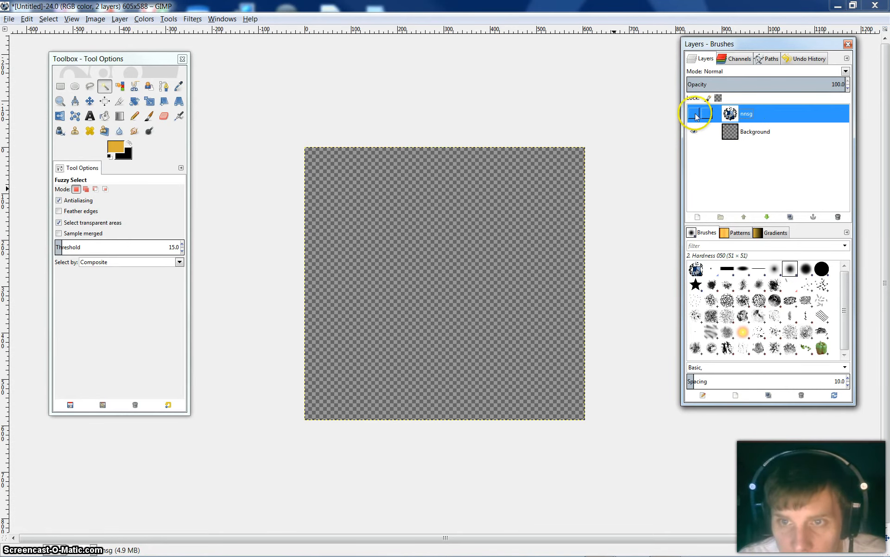
pyautogui.click(694, 114)
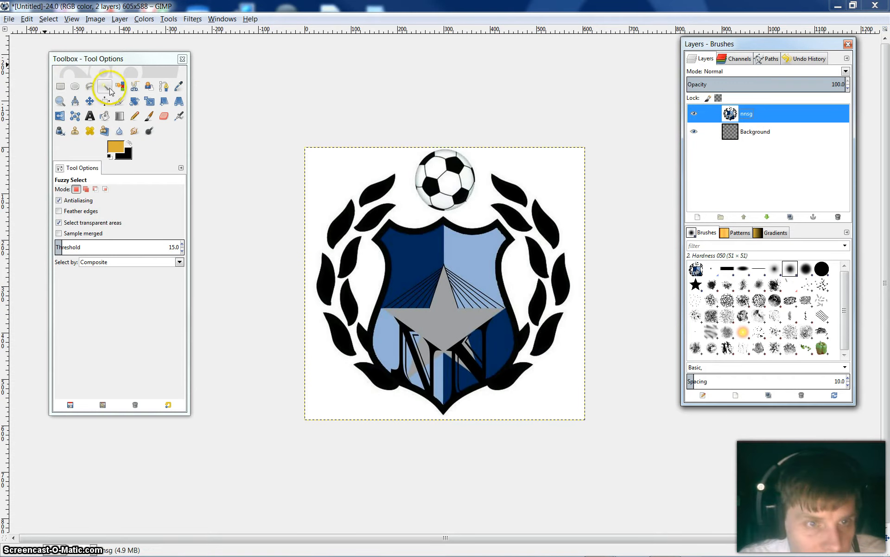
# Fuzzy-select the white area surrounding the crest, ball and leaves on the nnsg layer and delete it
pyautogui.click(350, 178)
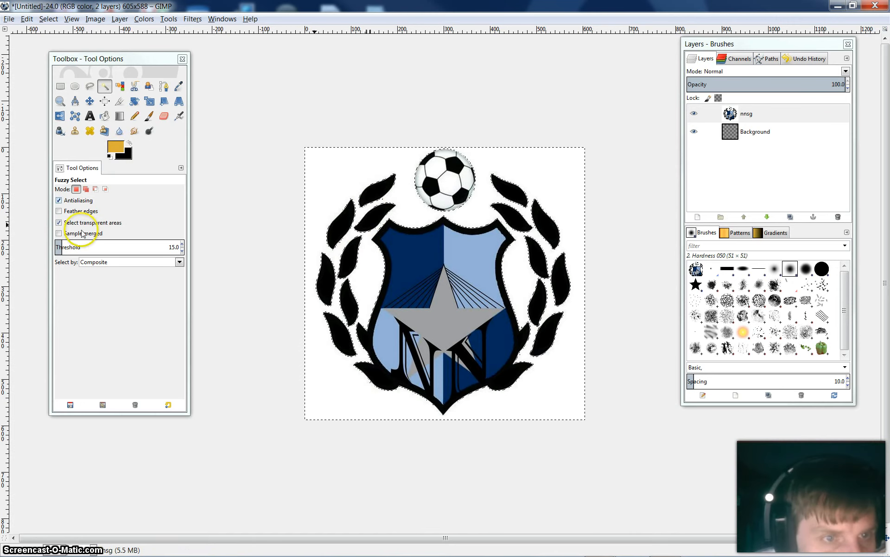
pyautogui.click(59, 101)
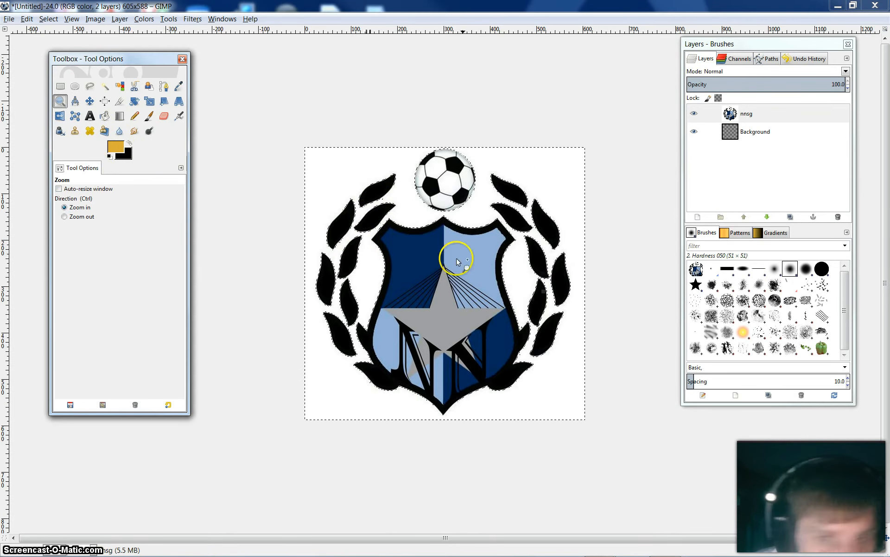
pyautogui.click(365, 253)
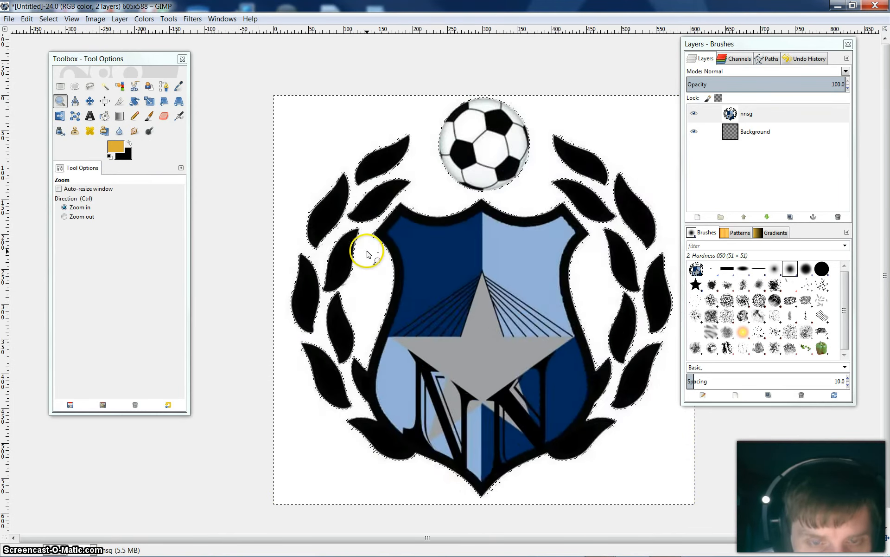
pyautogui.click(365, 253)
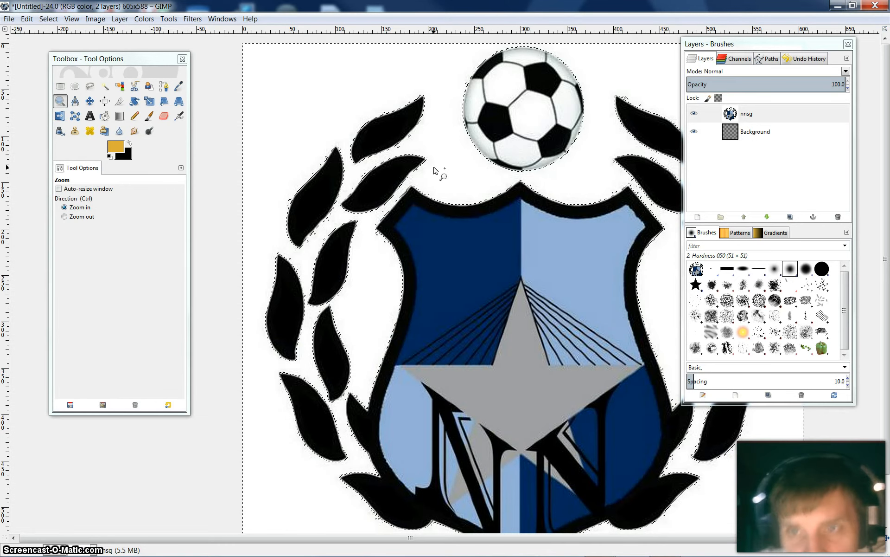
pyautogui.moveTo(768, 44); pyautogui.dragTo(874, 96)
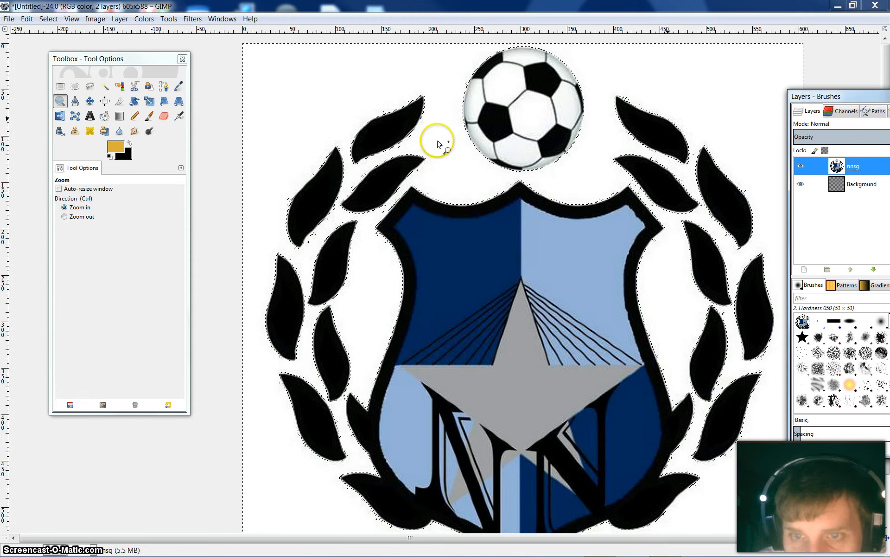
pyautogui.click(65, 216)
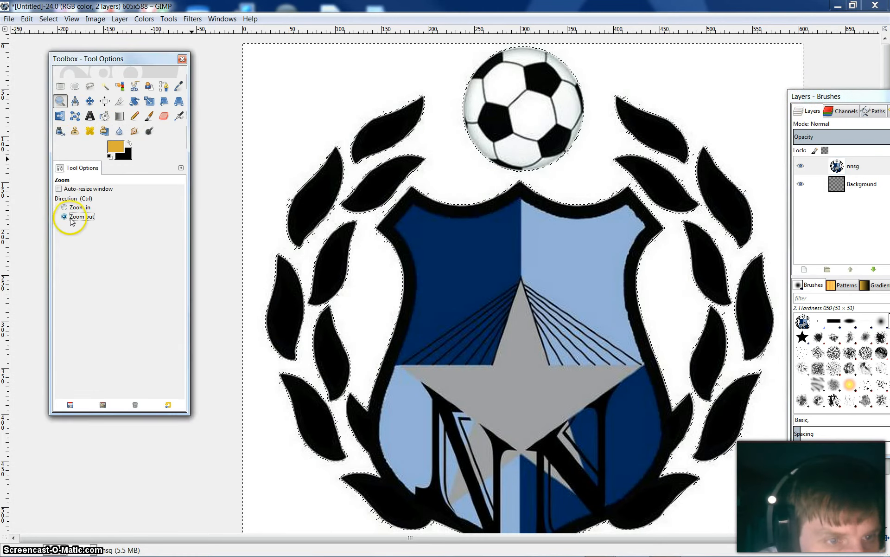
pyautogui.click(537, 291)
pyautogui.click(537, 291)
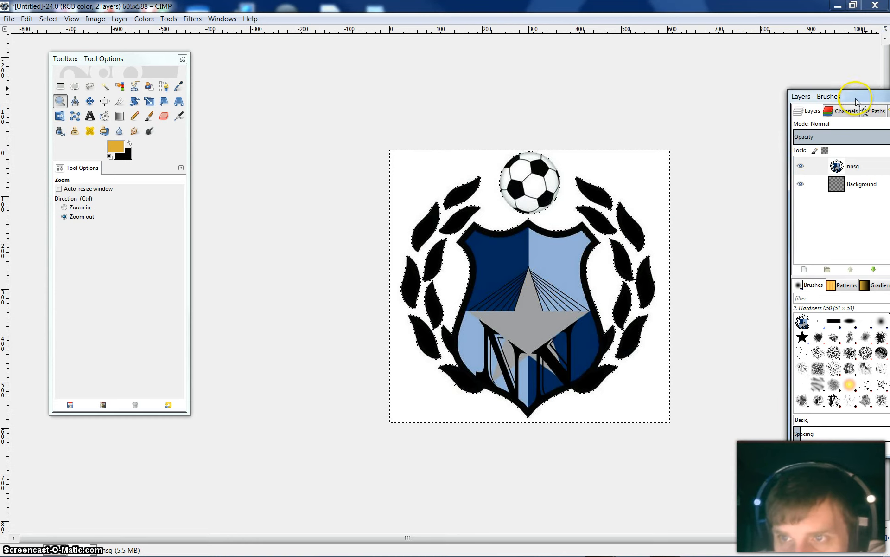
pyautogui.moveTo(859, 101); pyautogui.dragTo(769, 59)
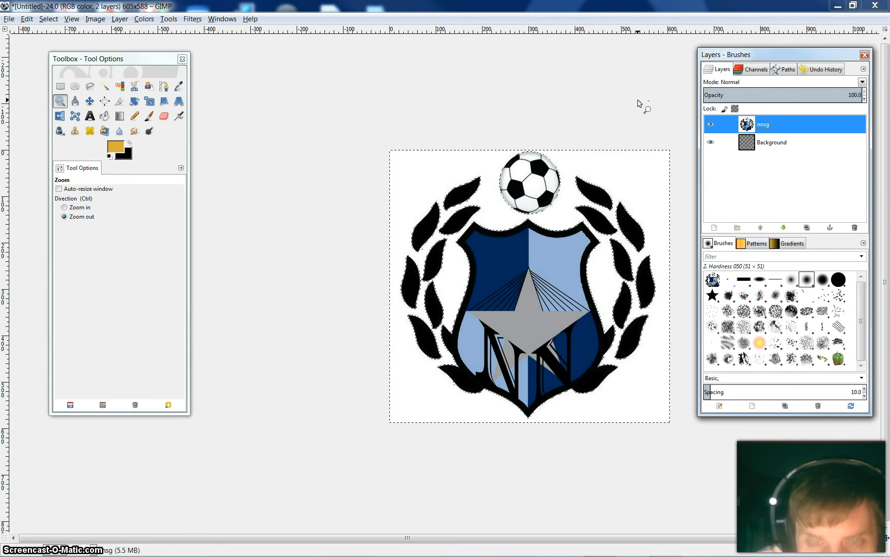
pyautogui.press('Delete')
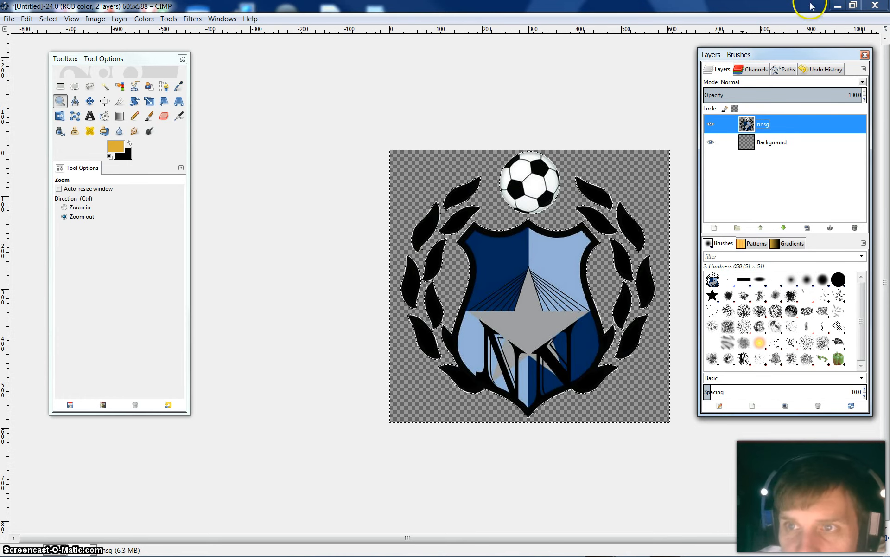
# Minimize the crest image and switch to the open Missouri-Tigers-3 image
pyautogui.click(837, 5)
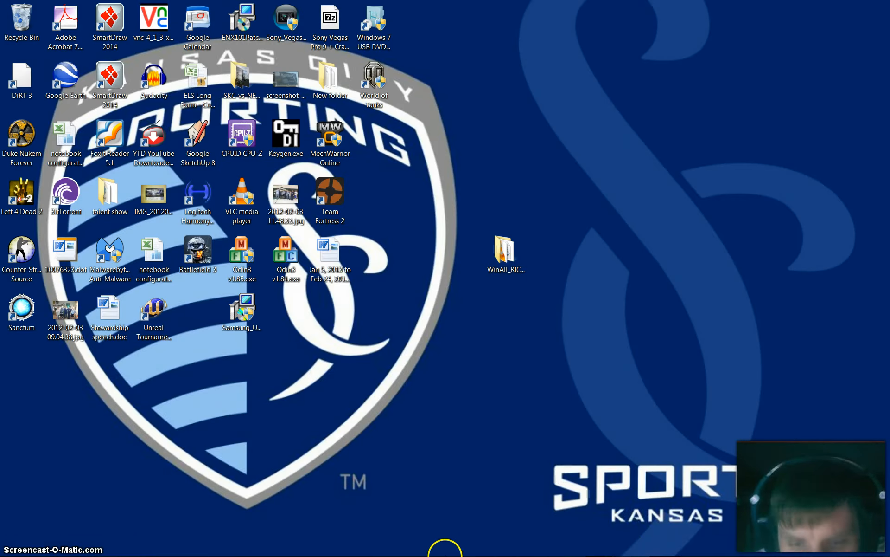
pyautogui.moveTo(593, 542)
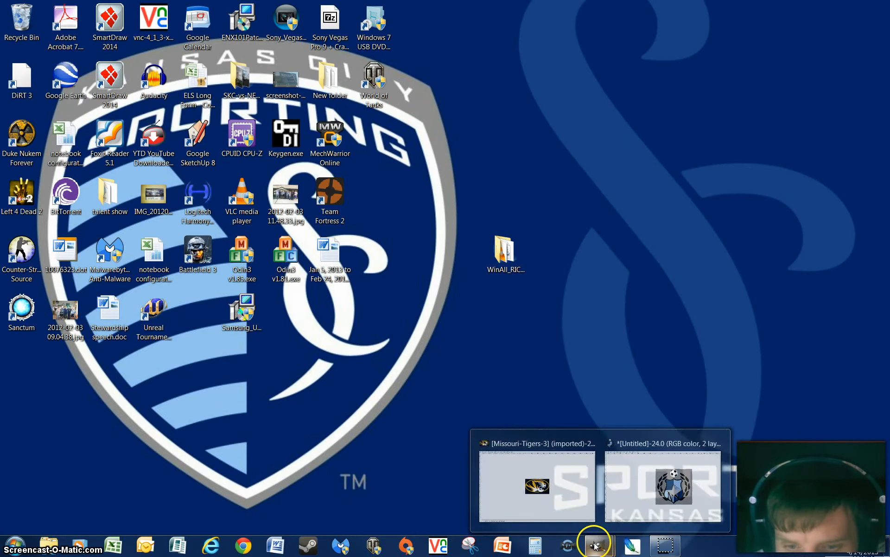
pyautogui.click(583, 519)
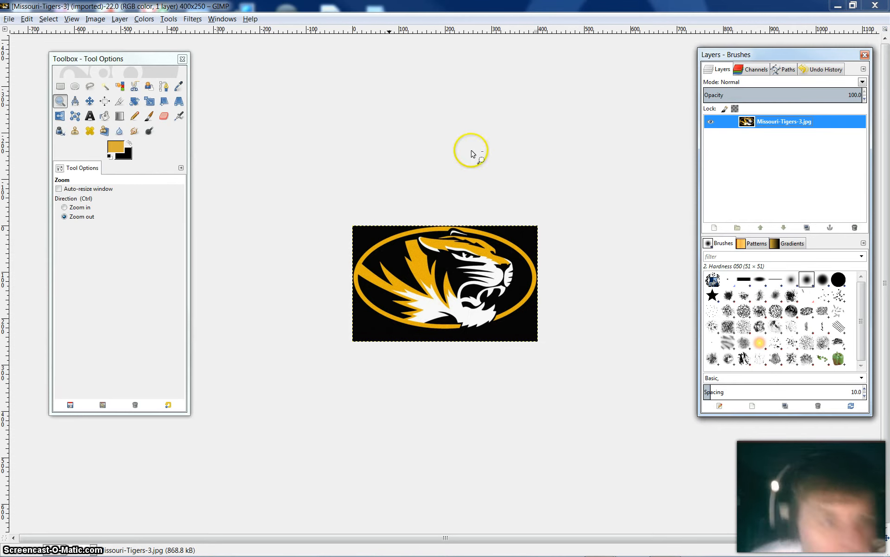
# Examine the tiger's open jaw and the break in the gold oval where the black areas meet
pyautogui.click(86, 211)
pyautogui.click(478, 297)
pyautogui.click(478, 297)
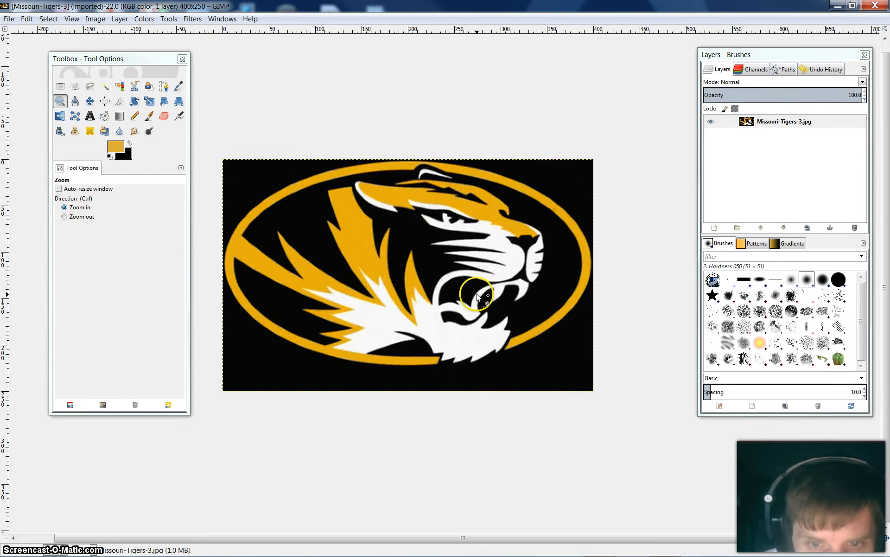
pyautogui.click(478, 296)
pyautogui.click(489, 391)
pyautogui.click(493, 395)
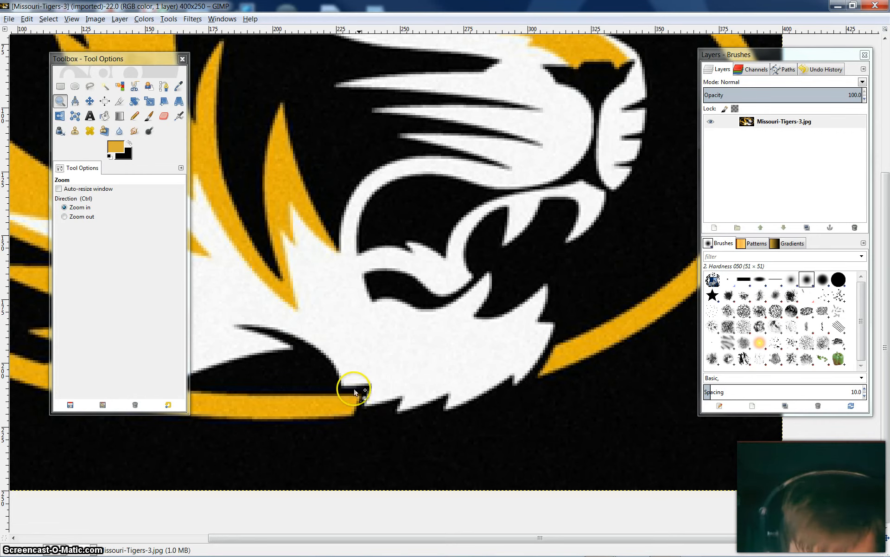
pyautogui.click(74, 217)
pyautogui.click(422, 288)
pyautogui.click(424, 295)
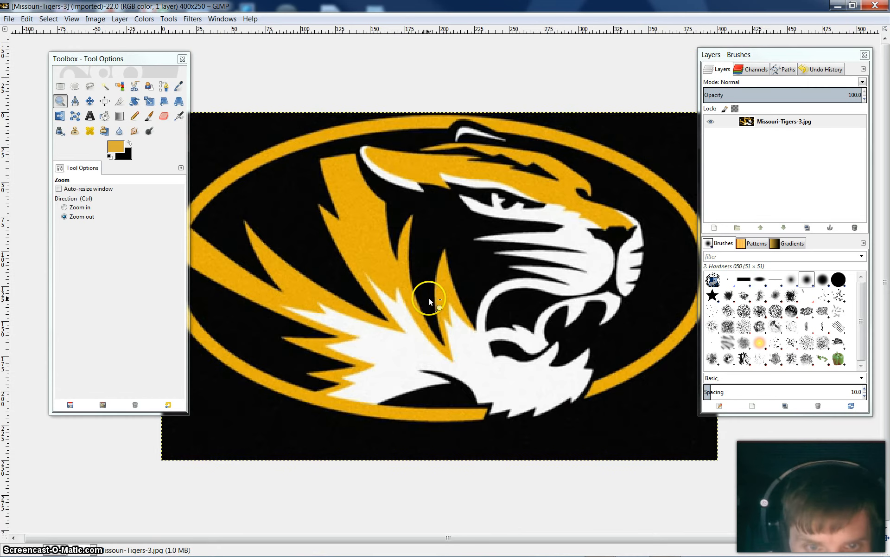
pyautogui.click(429, 298)
# Select the entire Missouri-Tigers-3 image and copy it
pyautogui.click(104, 86)
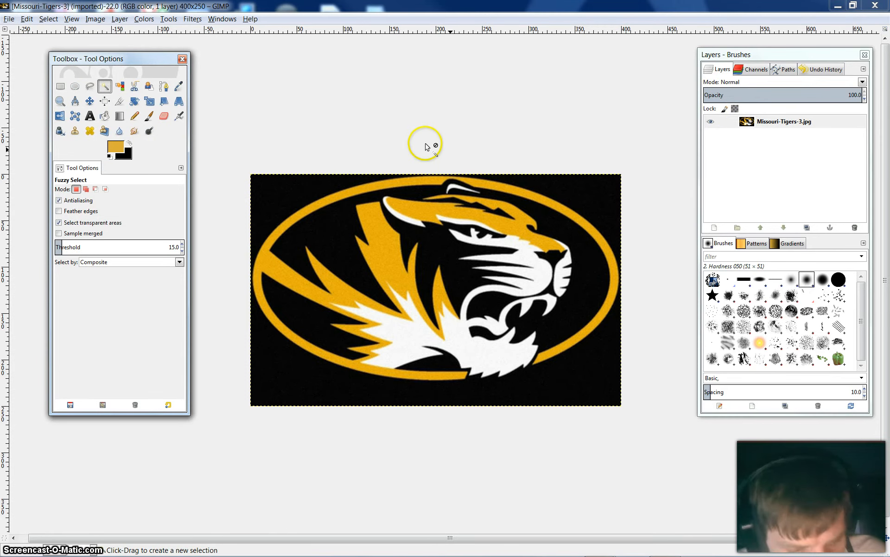
pyautogui.hotkey('ctrl', 'a')
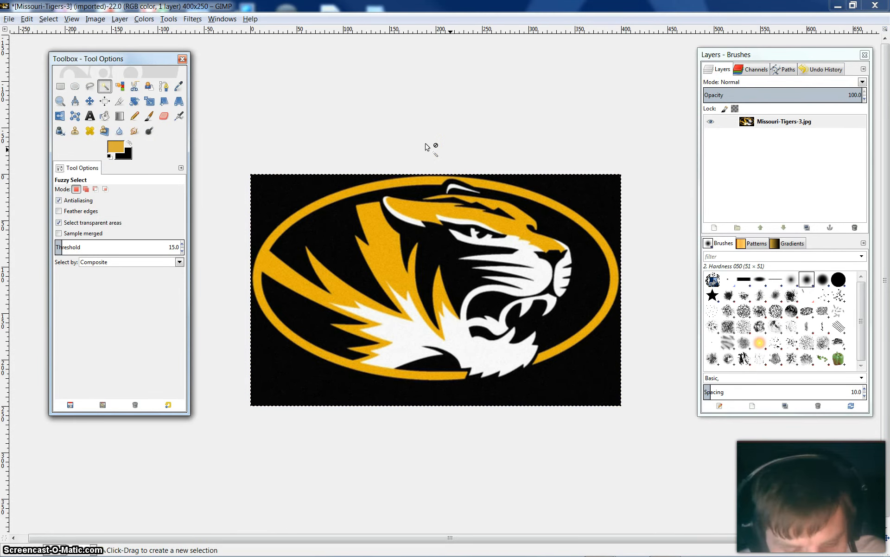
pyautogui.hotkey('ctrl', 'c')
# Create a new 400 × 250 px RGB image filled with transparency
pyautogui.click(9, 18)
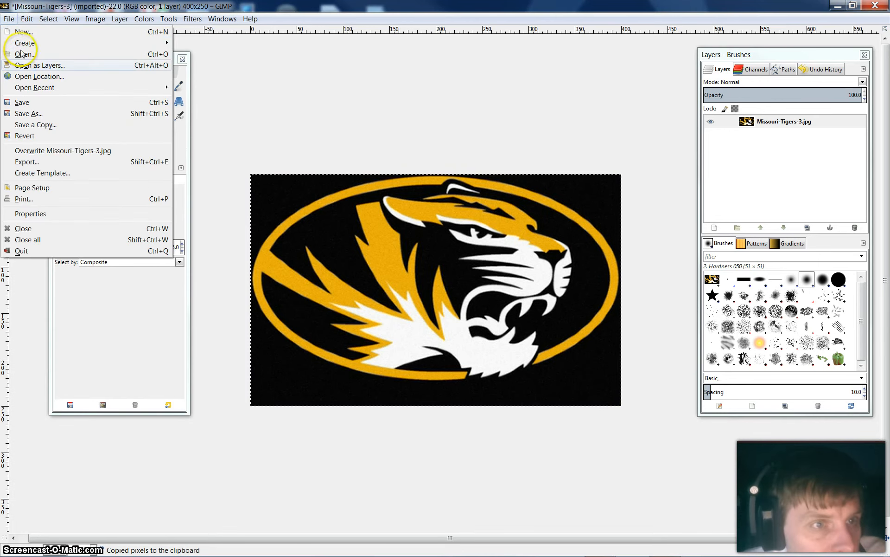
pyautogui.click(20, 33)
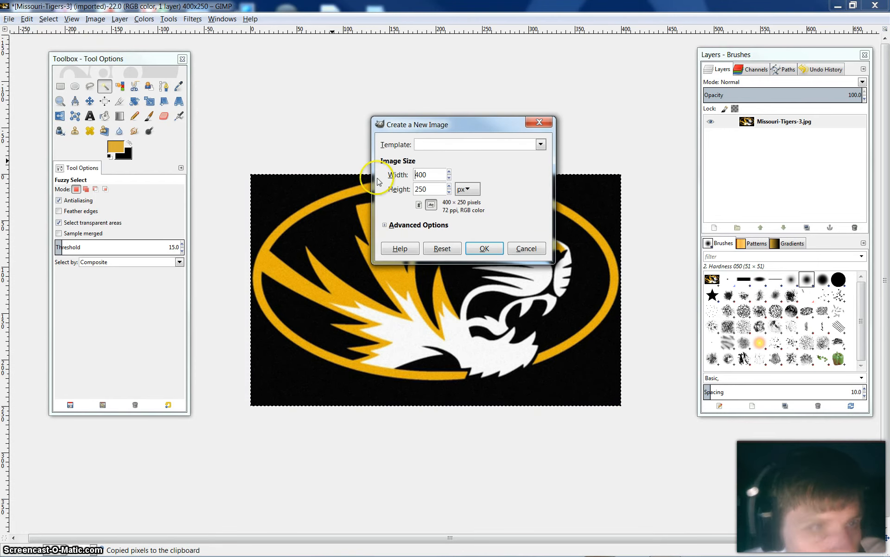
pyautogui.click(387, 225)
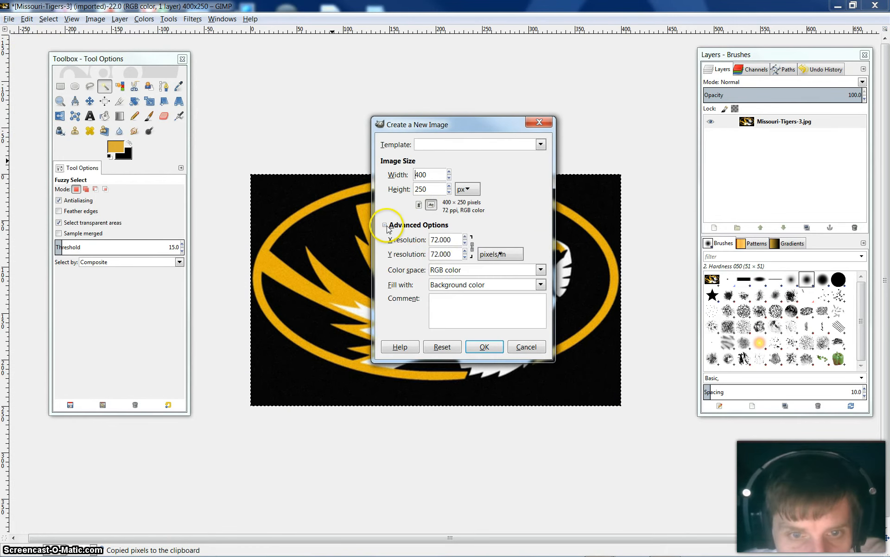
pyautogui.click(541, 284)
pyautogui.click(461, 338)
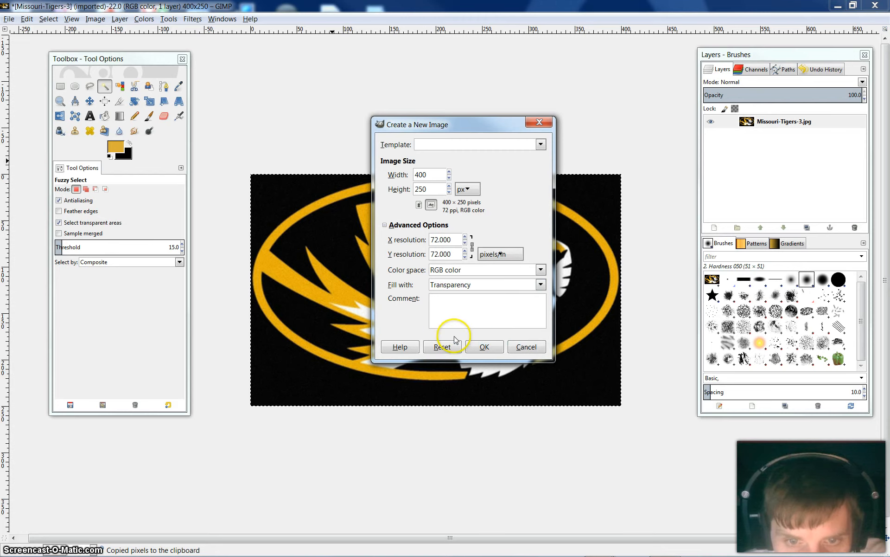
pyautogui.click(485, 347)
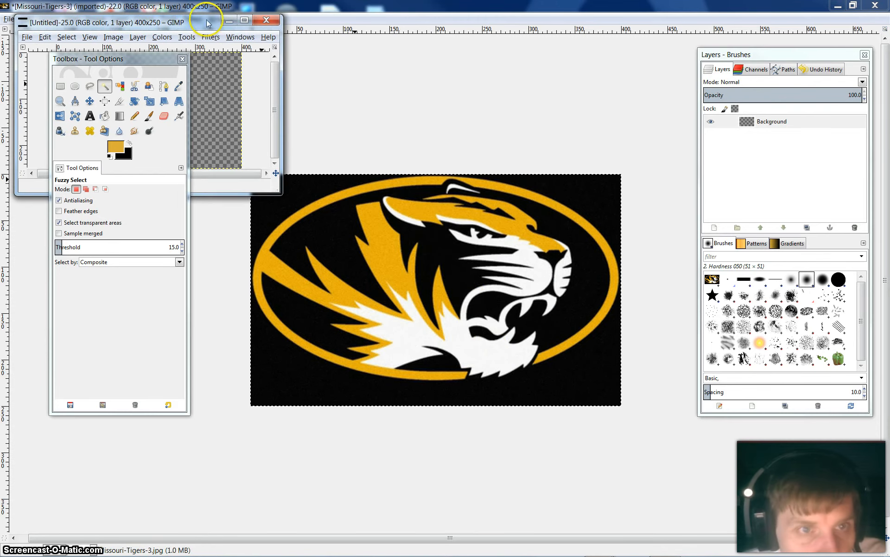
# Paste the tiger logo into the new image, close Missouri-Tigers-3 without saving, and maximize the new image
pyautogui.moveTo(206, 22); pyautogui.dragTo(491, 219)
pyautogui.hotkey('ctrl', 'v')
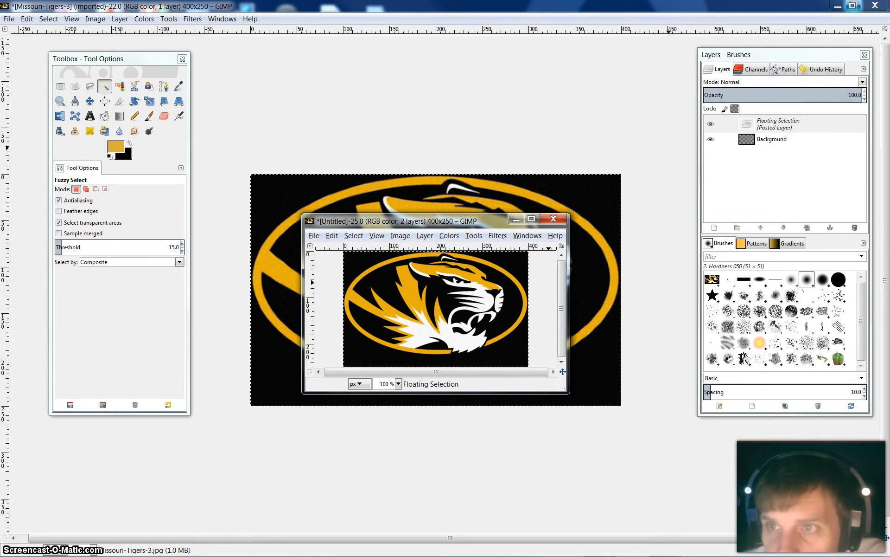
pyautogui.click(876, 5)
pyautogui.click(439, 330)
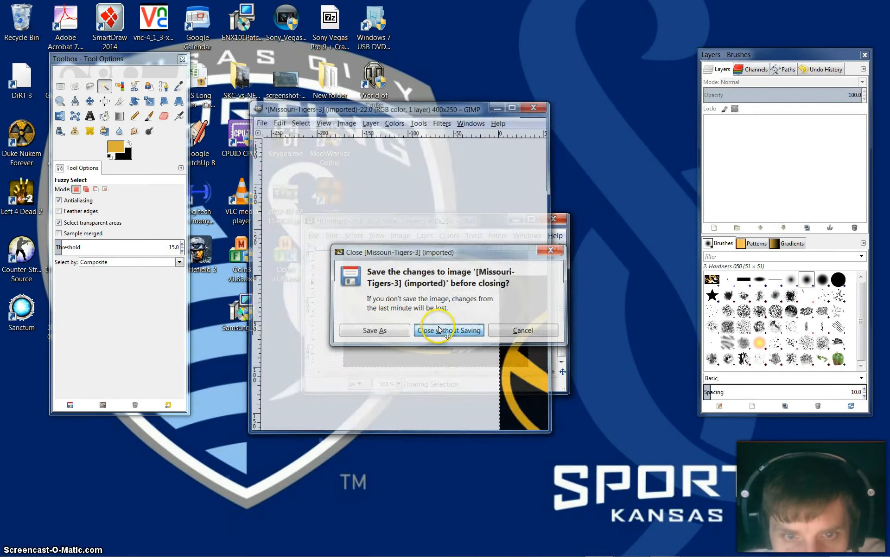
pyautogui.click(532, 218)
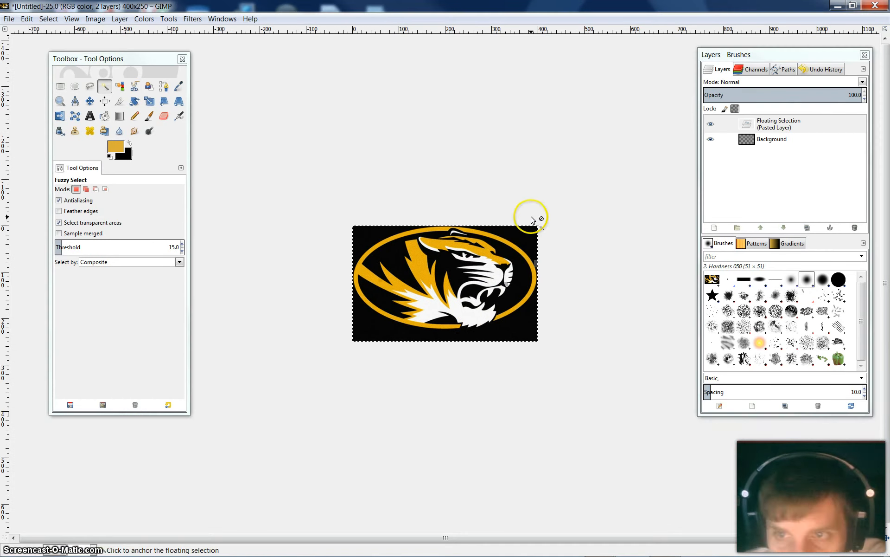
# Rename the floating pasted selection as mutiger to make it a layer
pyautogui.doubleClick(779, 123)
pyautogui.write('m')
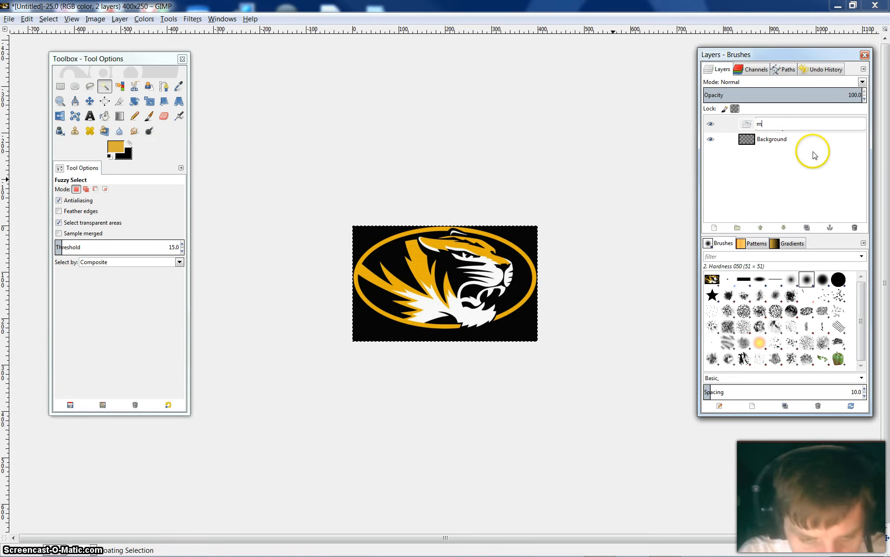
pyautogui.write('utiger')
pyautogui.press('Return')
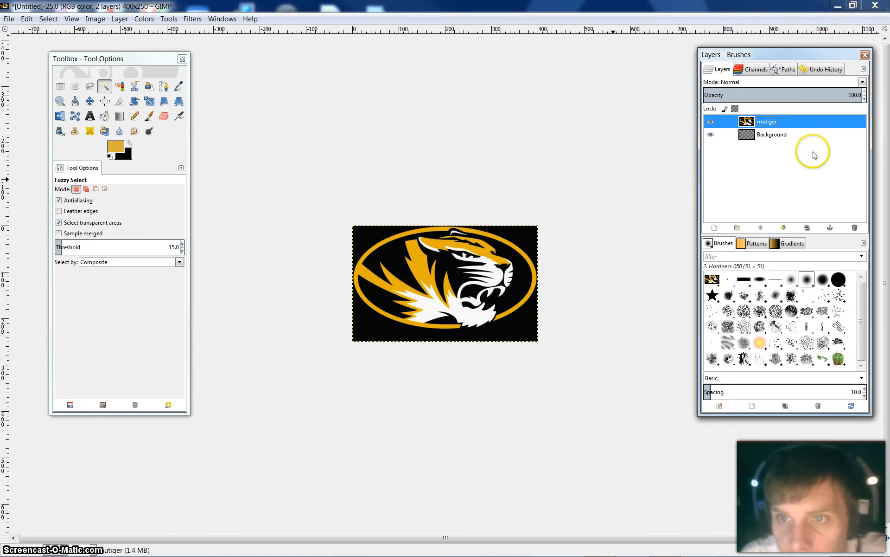
# Try to fuzzy-select the black area outside the gold oval on the mutiger layer at threshold 15 and delete it
pyautogui.click(60, 100)
pyautogui.click(467, 300)
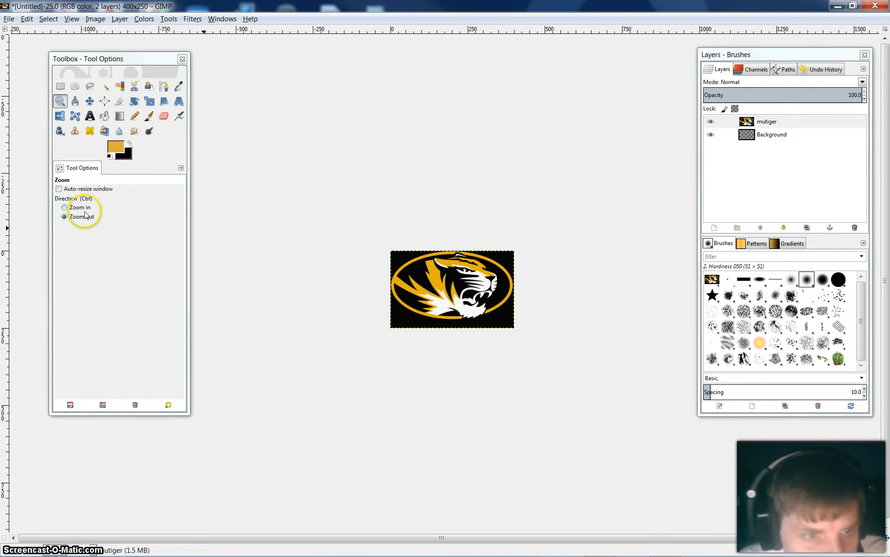
pyautogui.click(78, 207)
pyautogui.click(471, 324)
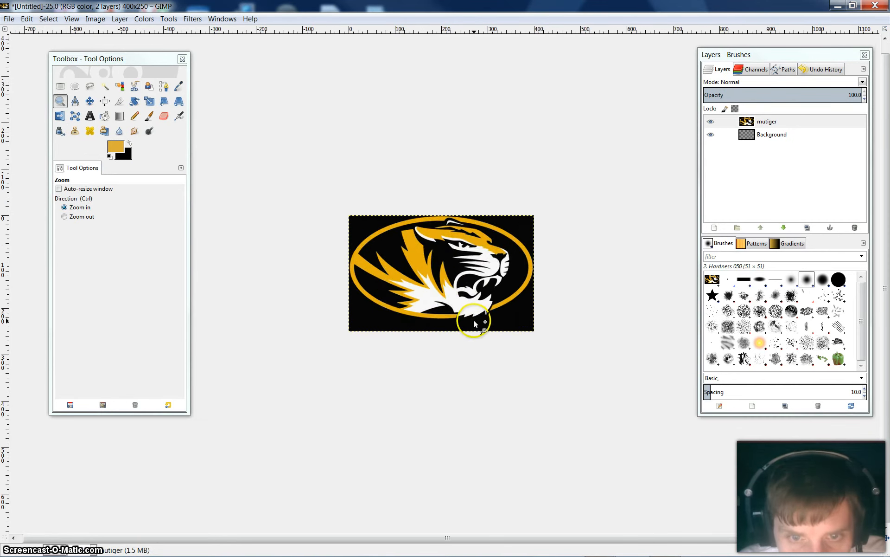
pyautogui.click(471, 317)
pyautogui.click(471, 317)
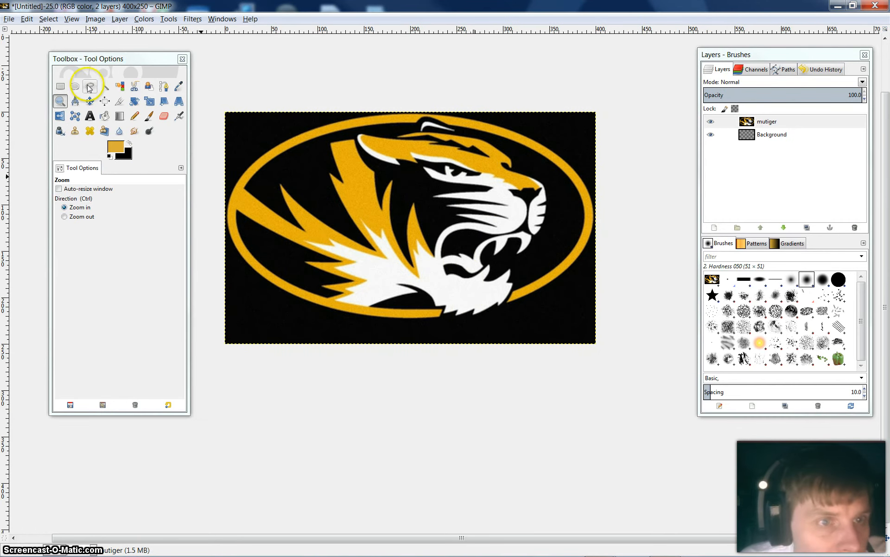
pyautogui.click(105, 87)
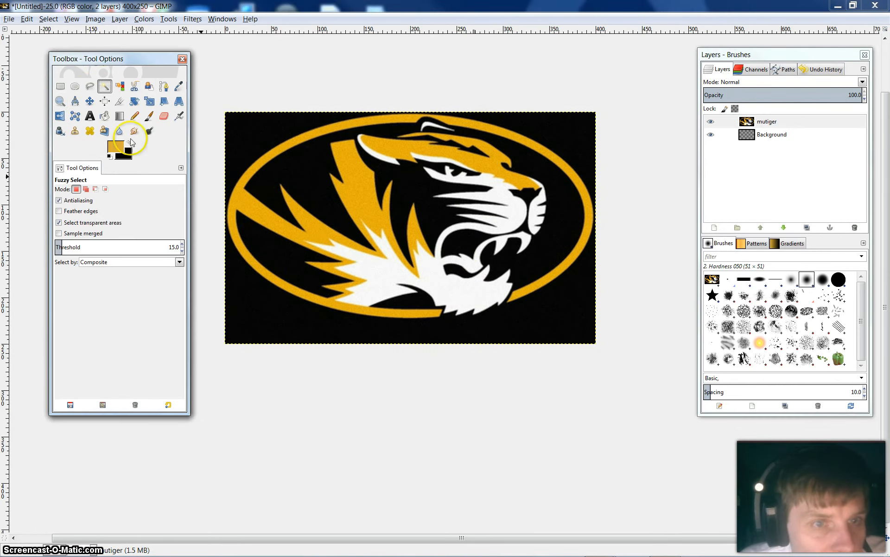
pyautogui.click(254, 133)
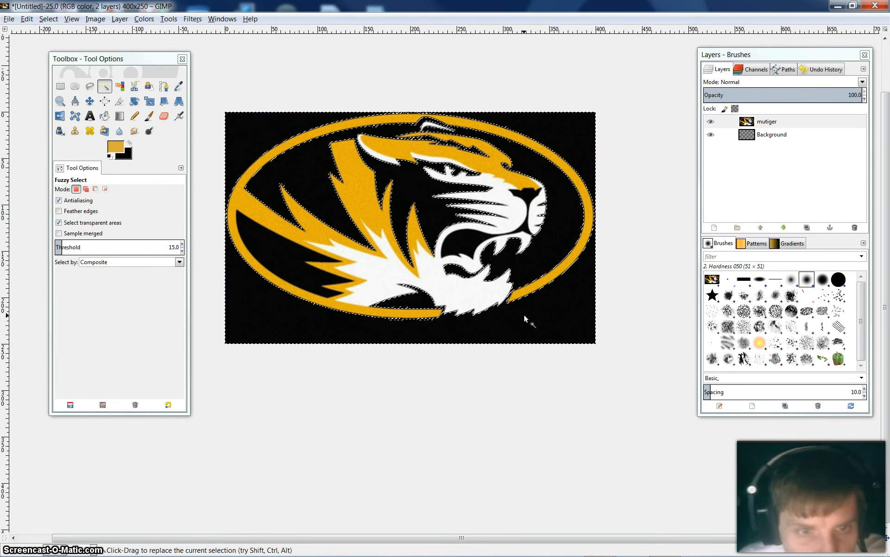
pyautogui.press('Delete')
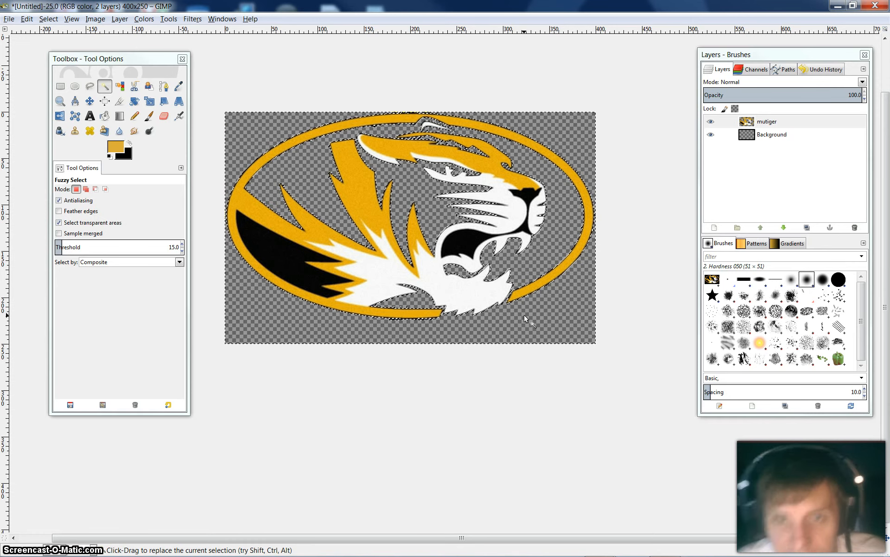
# Undo the deletion of the black area and clear the selection
pyautogui.click(26, 19)
pyautogui.click(43, 34)
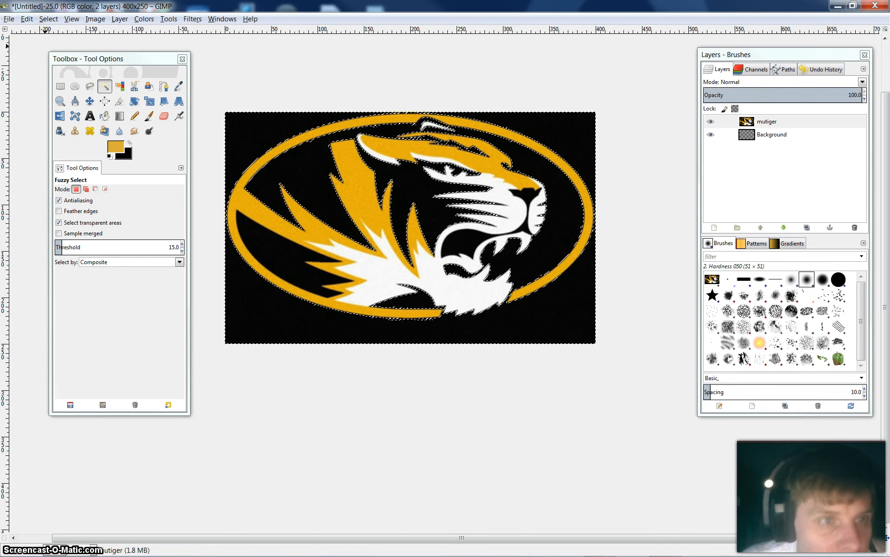
pyautogui.click(27, 19)
pyautogui.moveTo(45, 18)
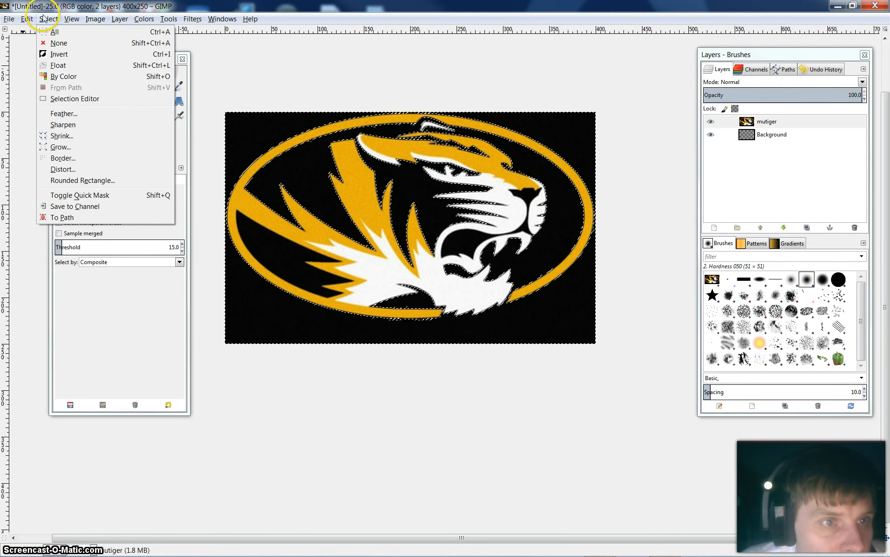
pyautogui.click(58, 44)
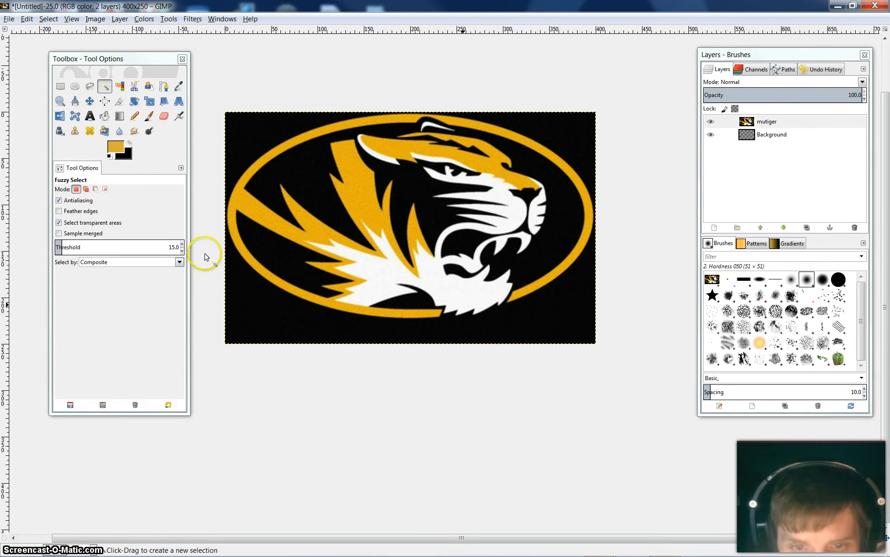
# Examine the gap between the tiger's chin fur and the broken tip of the gold oval at pixel level
pyautogui.click(60, 101)
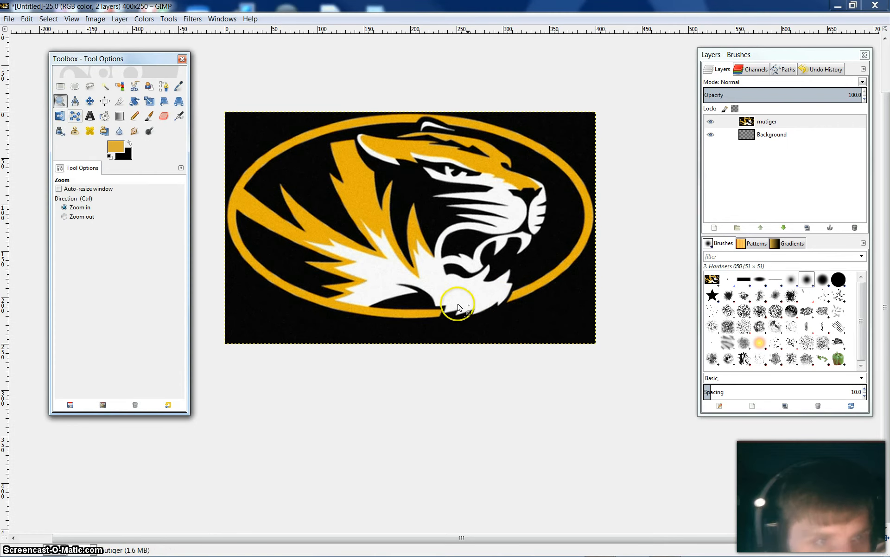
pyautogui.click(506, 304)
pyautogui.click(505, 303)
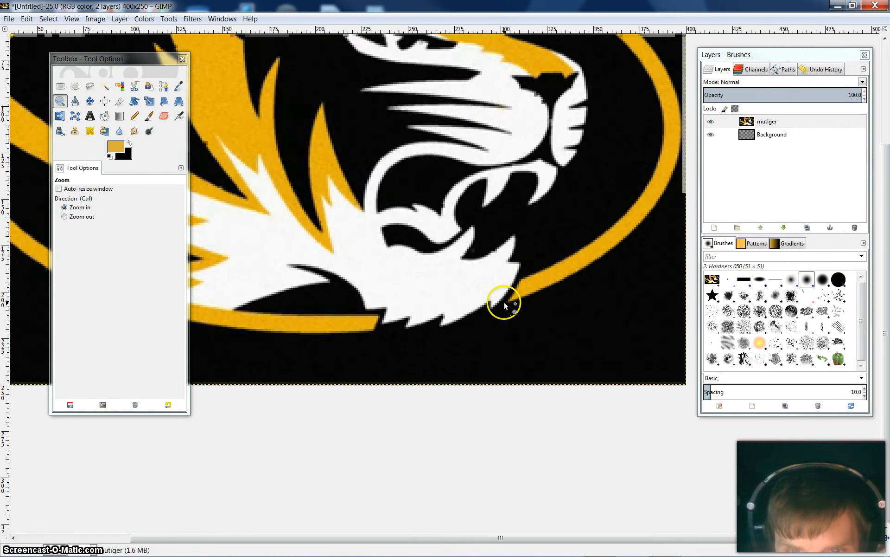
pyautogui.click(505, 302)
pyautogui.click(505, 302)
pyautogui.click(505, 302)
pyautogui.click(504, 302)
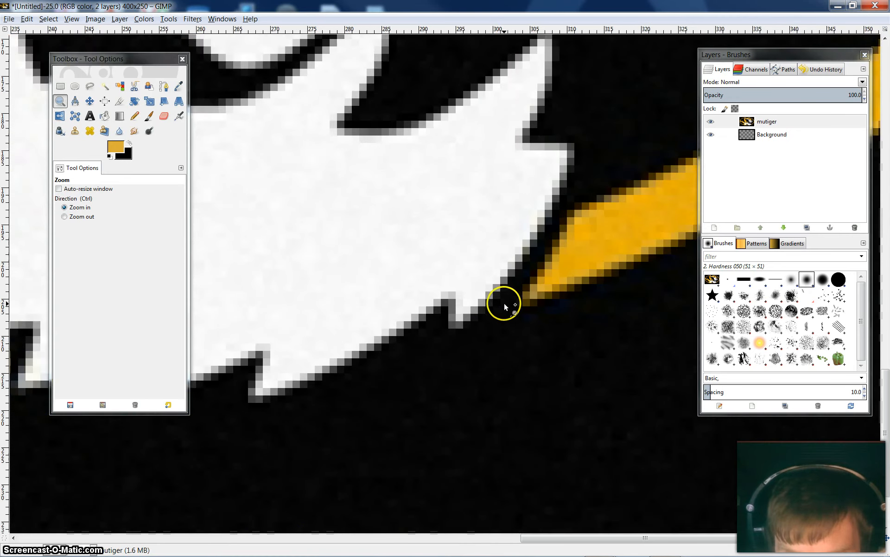
pyautogui.click(505, 303)
pyautogui.click(505, 304)
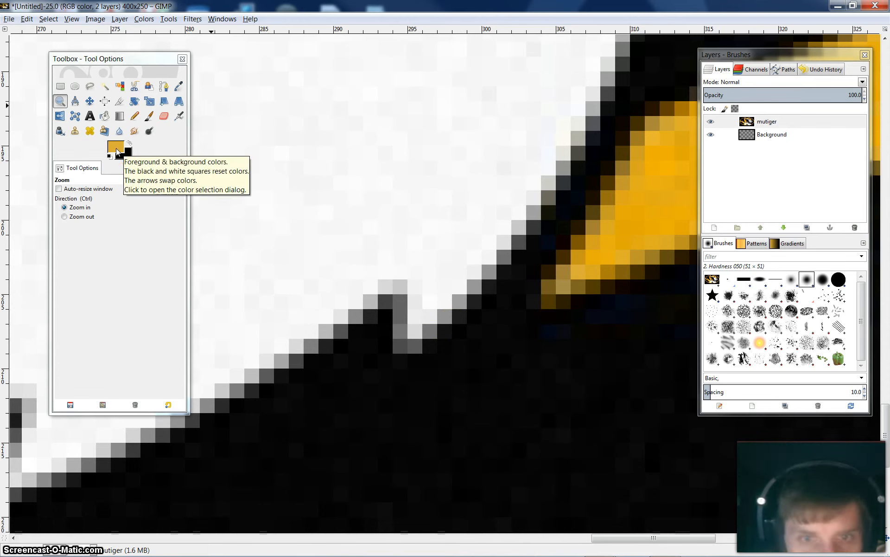
pyautogui.moveTo(735, 54); pyautogui.dragTo(821, 59)
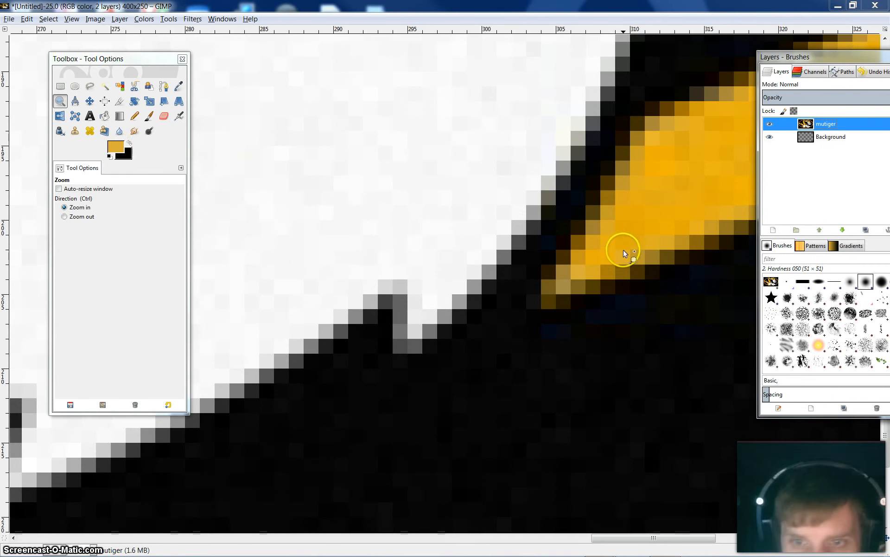
# Sample gold pixels near the oval's broken tip and set the foreground color to dcaf38
pyautogui.click(114, 147)
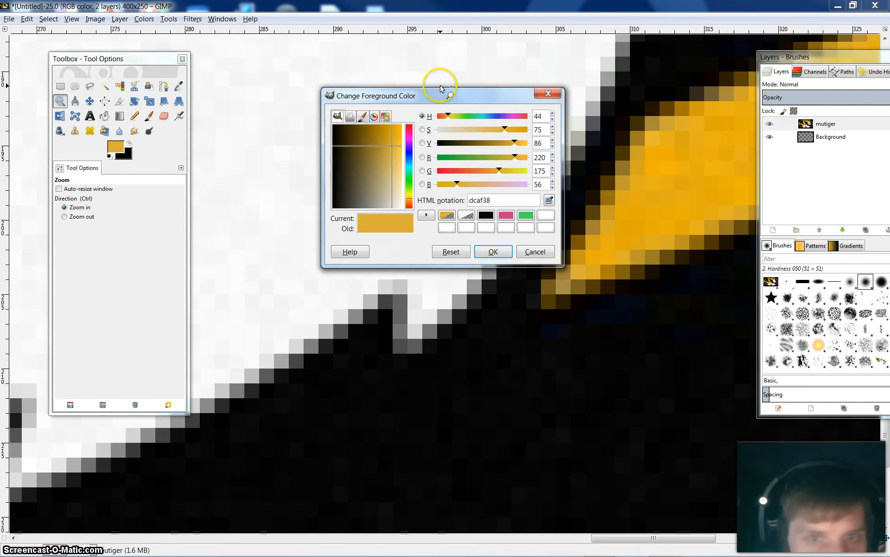
pyautogui.moveTo(475, 97); pyautogui.dragTo(424, 76)
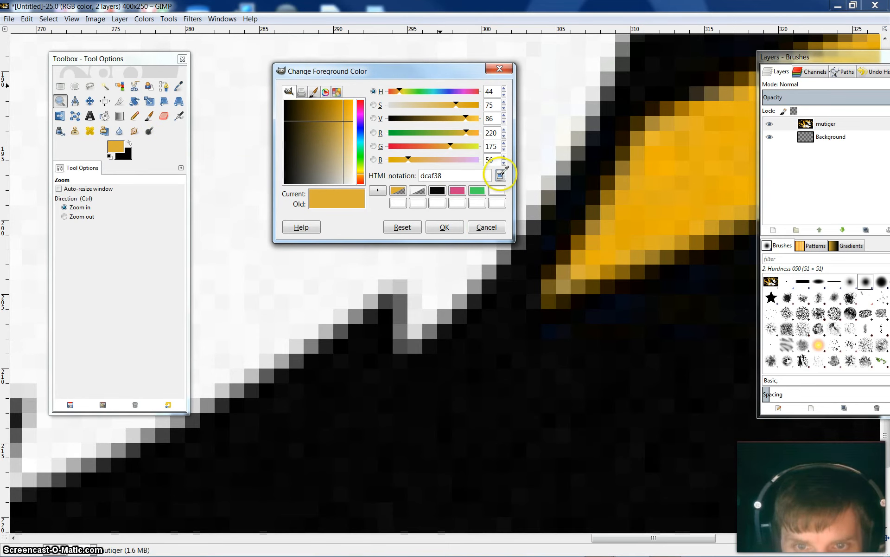
pyautogui.click(593, 258)
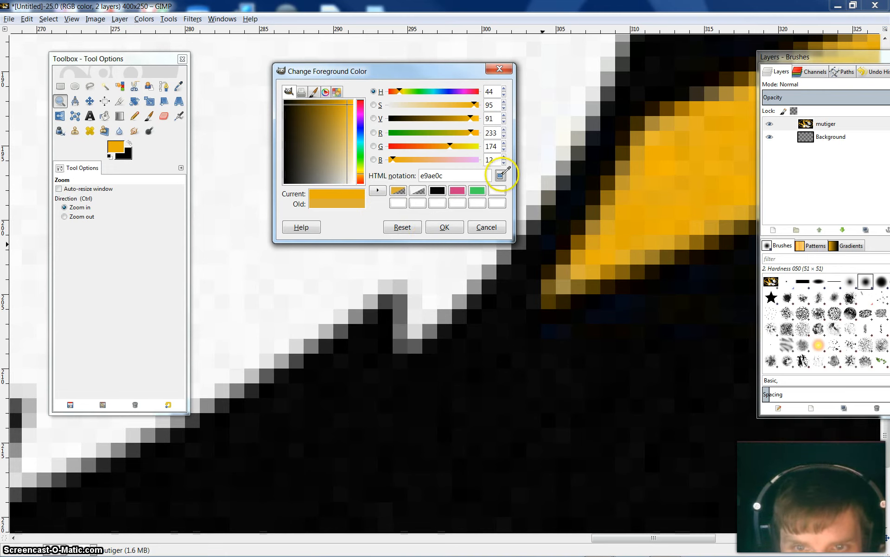
pyautogui.click(501, 174)
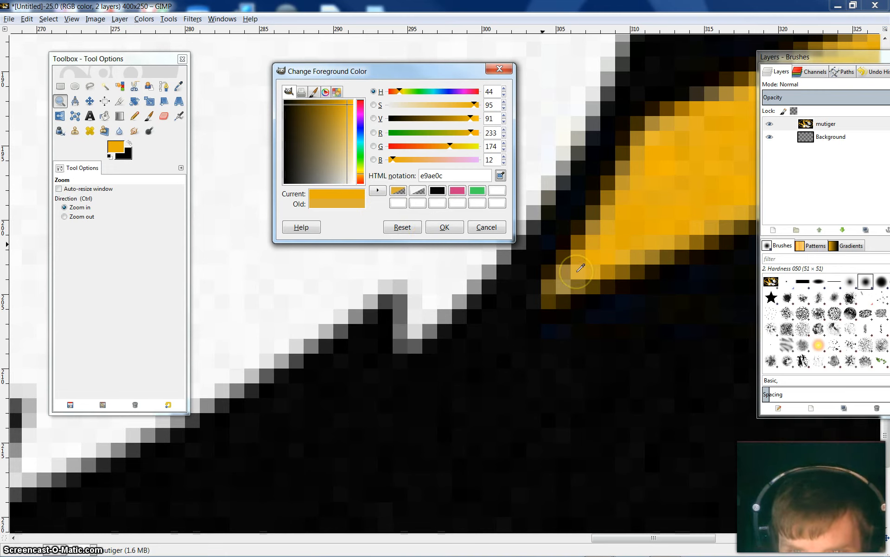
pyautogui.click(580, 268)
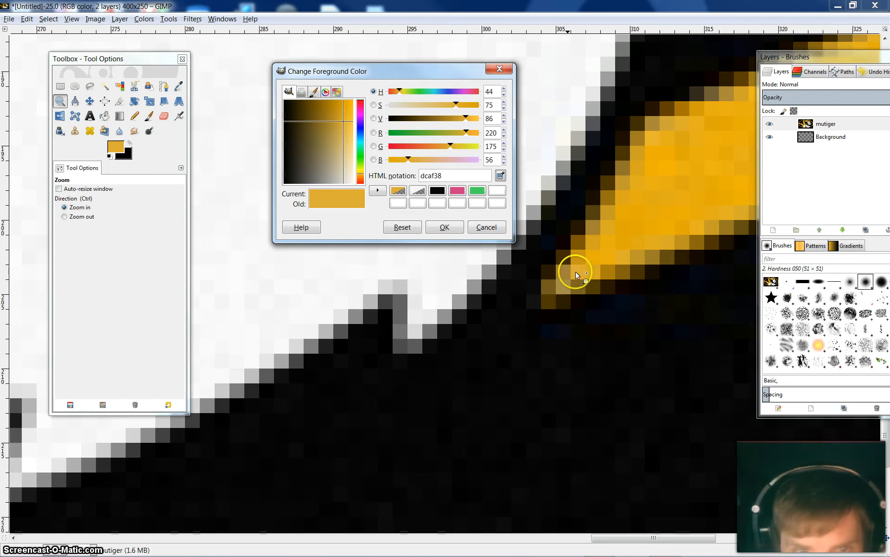
pyautogui.click(444, 227)
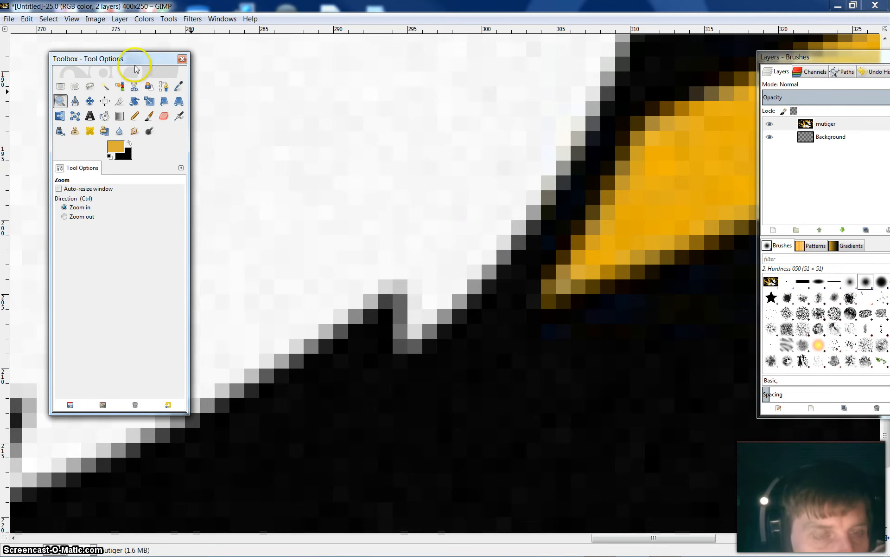
# Draw a straight two-point path from the gold oval's broken tip to the notch in the tiger's chin fur
pyautogui.moveTo(131, 60)
pyautogui.mouseDown()
pyautogui.moveTo(179, 63)
pyautogui.moveTo(165, 40)
pyautogui.moveTo(120, 51)
pyautogui.mouseUp()
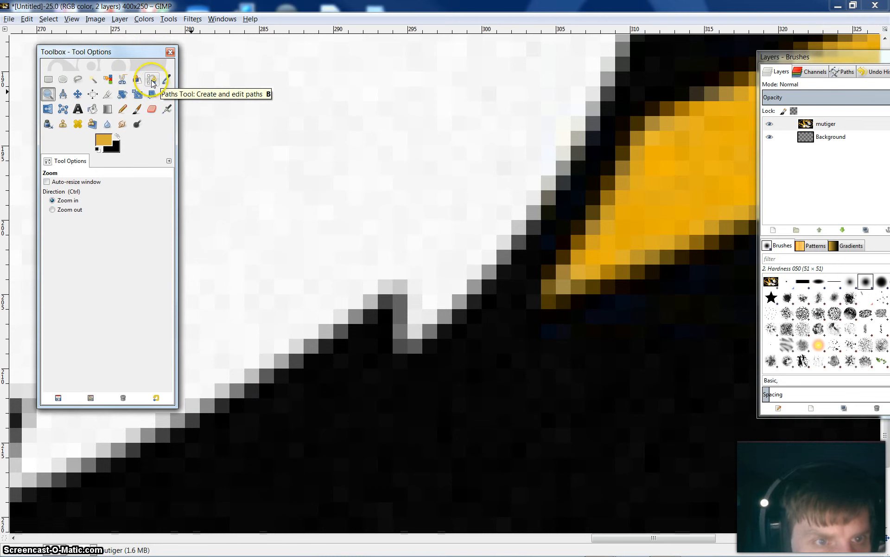
pyautogui.click(152, 82)
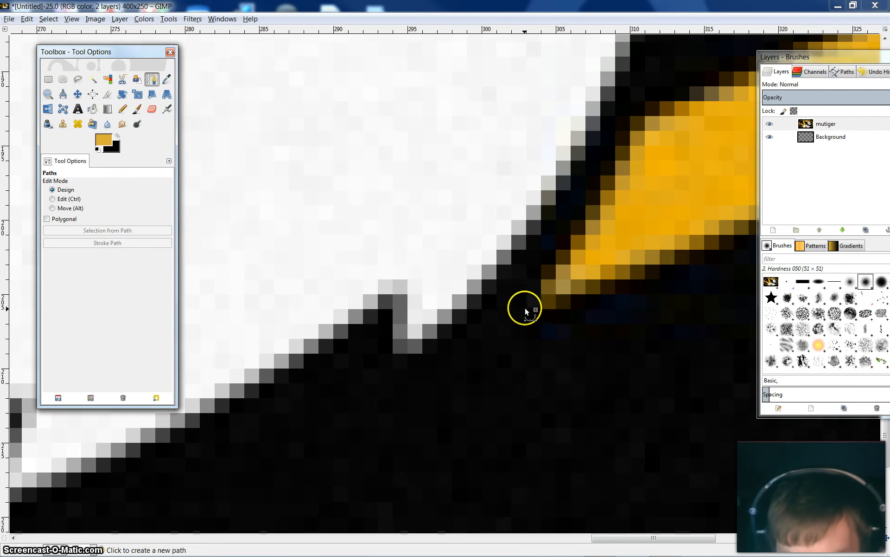
pyautogui.click(540, 289)
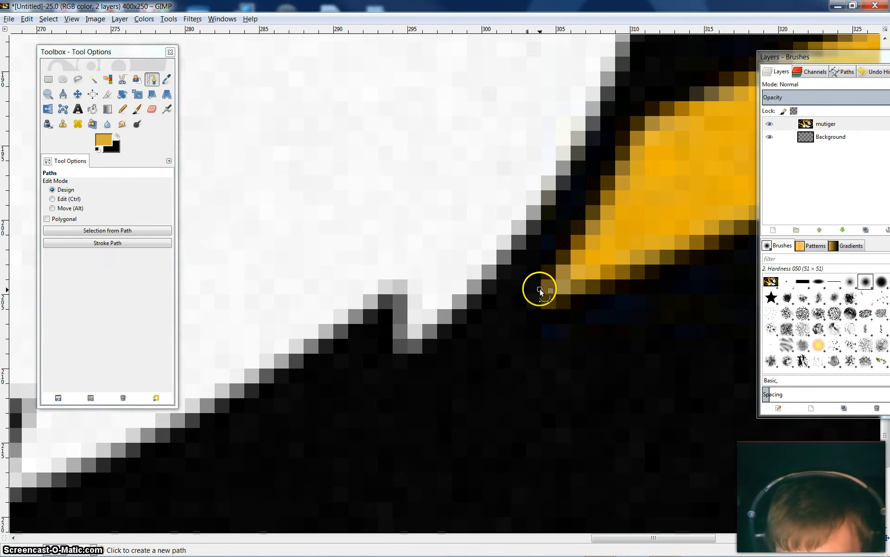
pyautogui.click(428, 330)
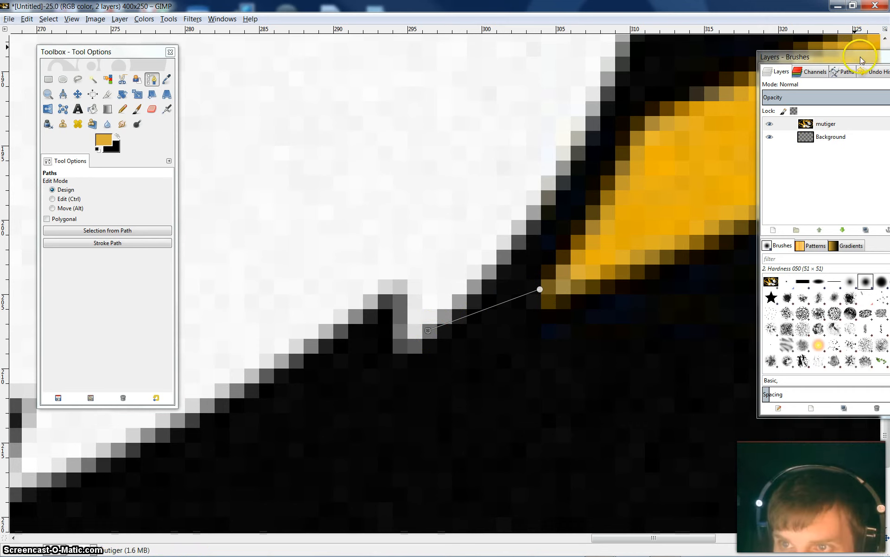
# Stroke the new path with a 3 px antialiased solid line in the gold foreground color
pyautogui.moveTo(859, 53)
pyautogui.mouseDown()
pyautogui.moveTo(768, 48)
pyautogui.moveTo(765, 69)
pyautogui.mouseUp()
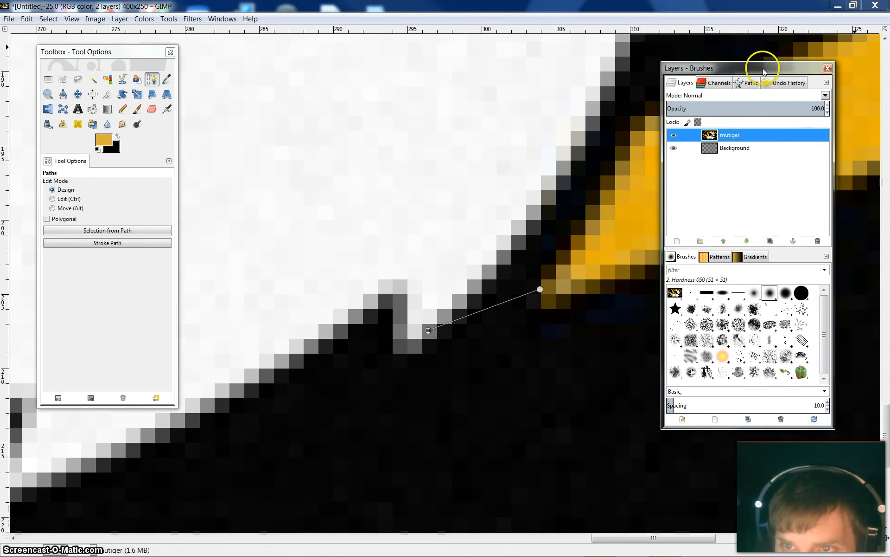
pyautogui.click(747, 83)
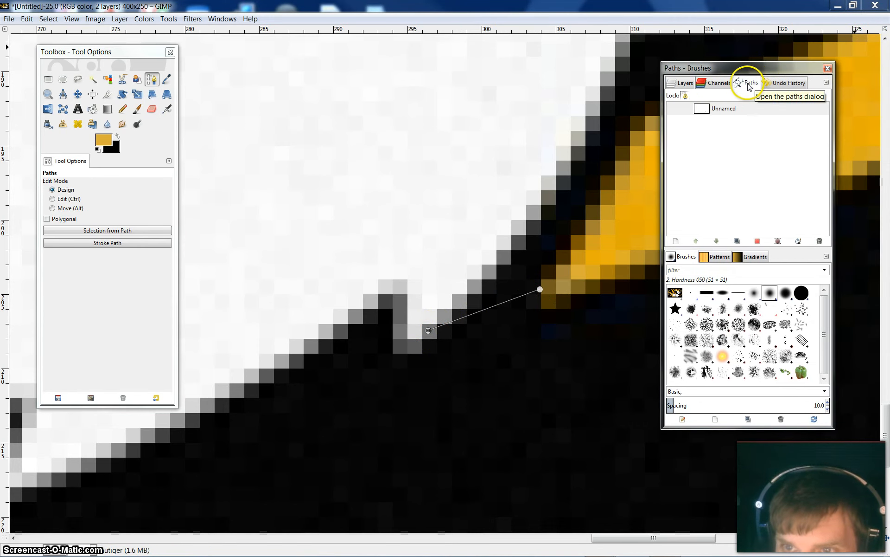
pyautogui.click(728, 114)
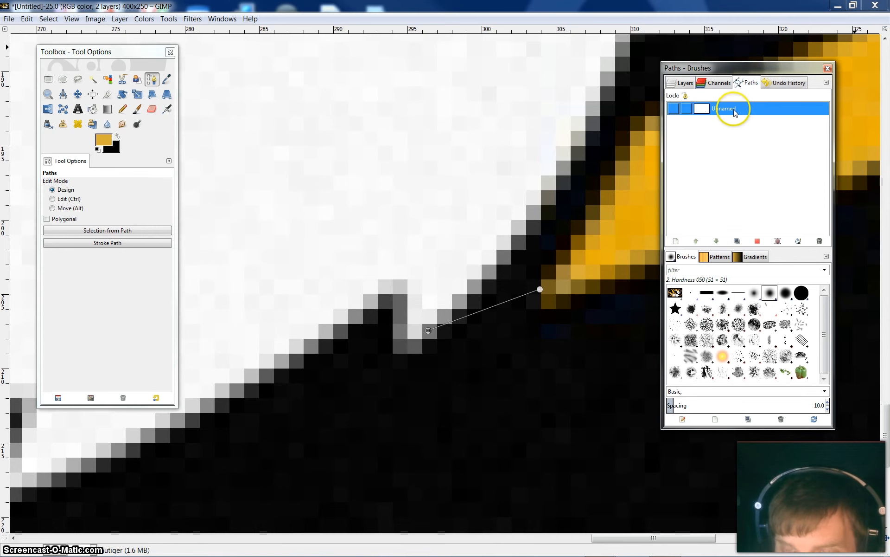
pyautogui.rightClick(742, 113)
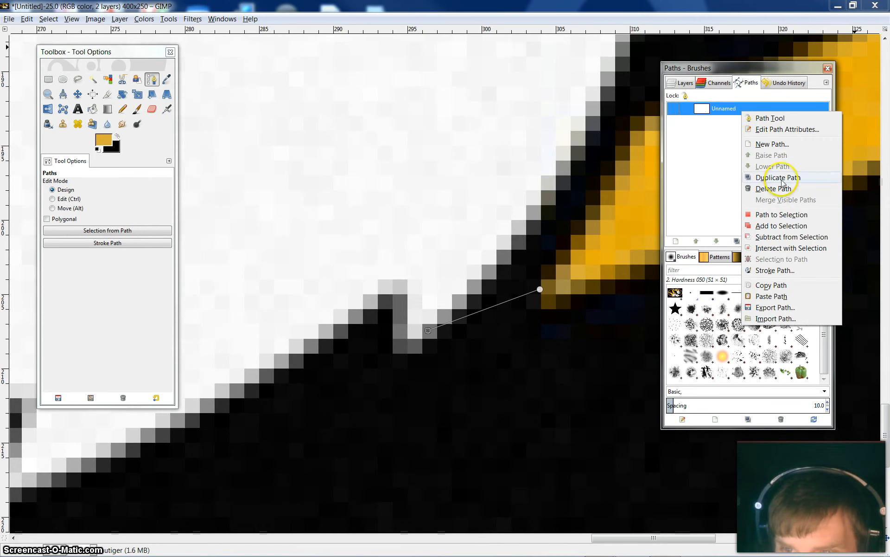
pyautogui.click(774, 270)
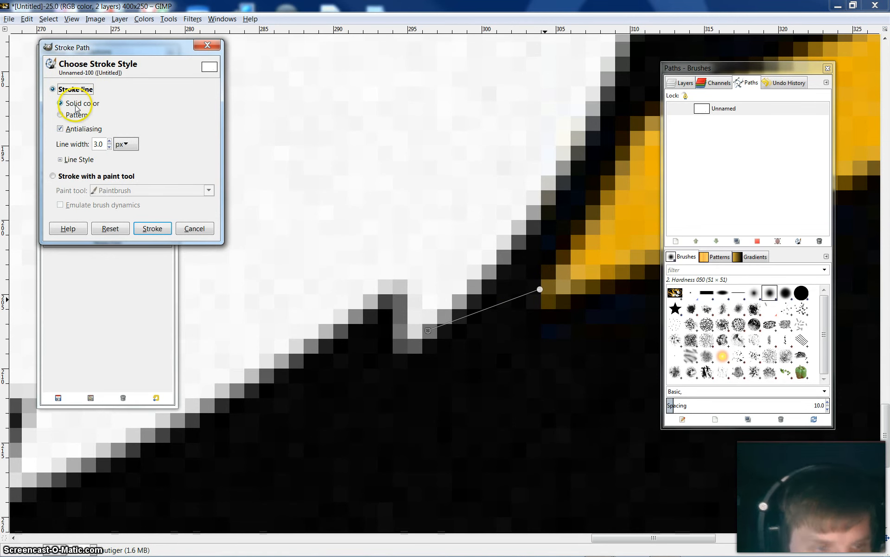
pyautogui.moveTo(114, 47)
pyautogui.mouseDown()
pyautogui.moveTo(170, 65)
pyautogui.moveTo(293, 57)
pyautogui.mouseUp()
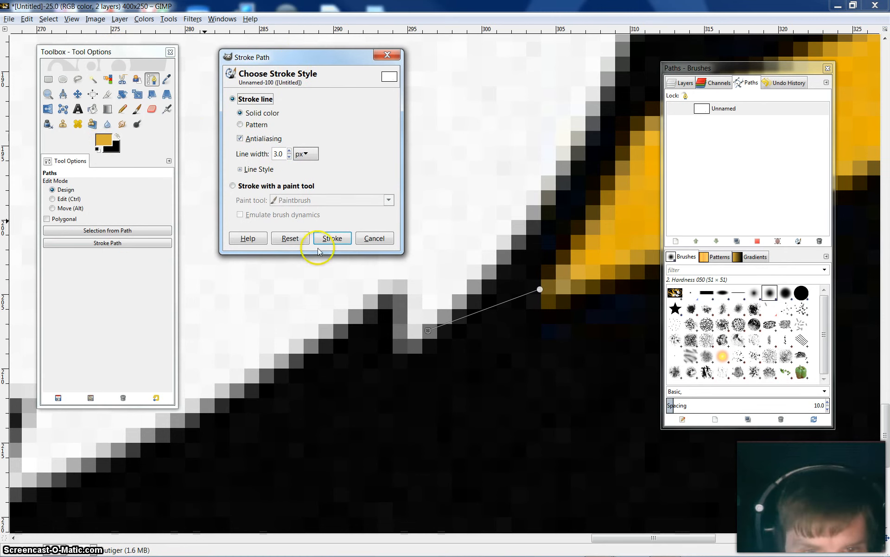
pyautogui.click(333, 239)
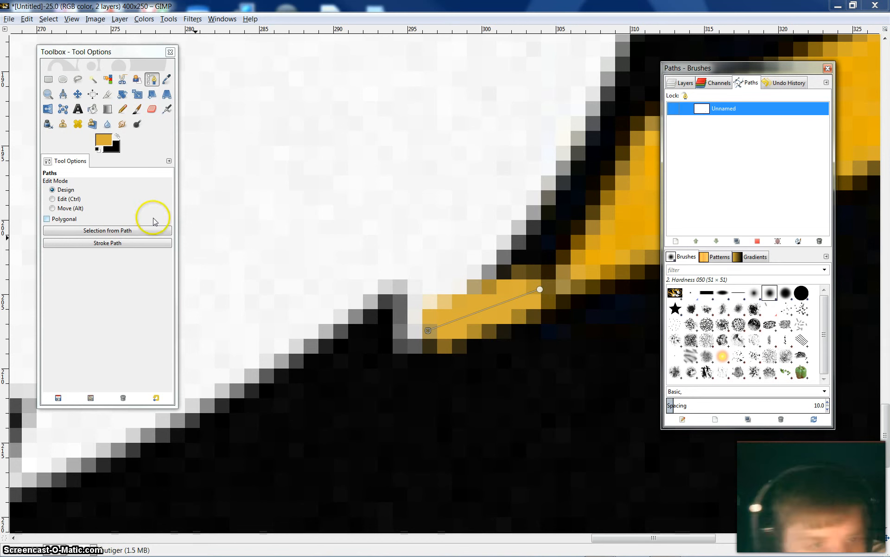
# Fill in the dark pixels where the stroked bridge meets the oval's tip, using the Pencil at size 1
pyautogui.click(123, 111)
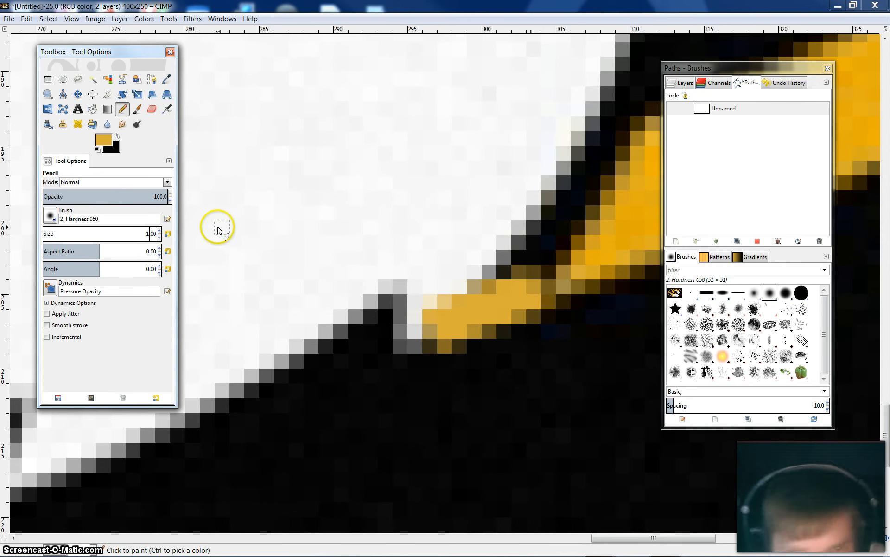
pyautogui.click(549, 272)
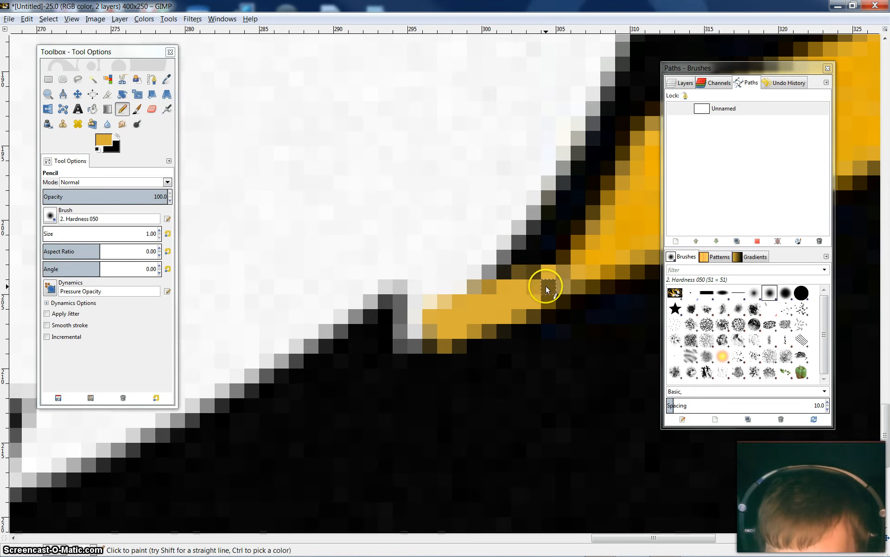
pyautogui.click(547, 298)
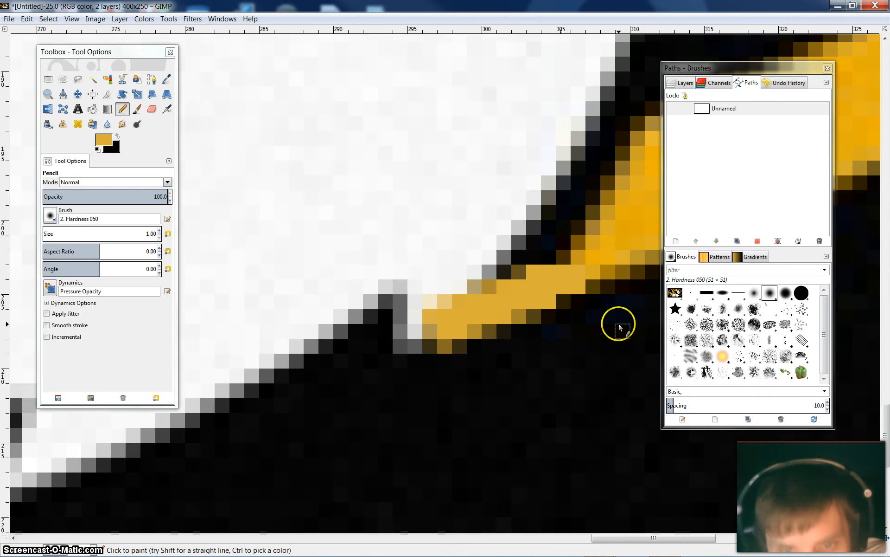
pyautogui.click(560, 262)
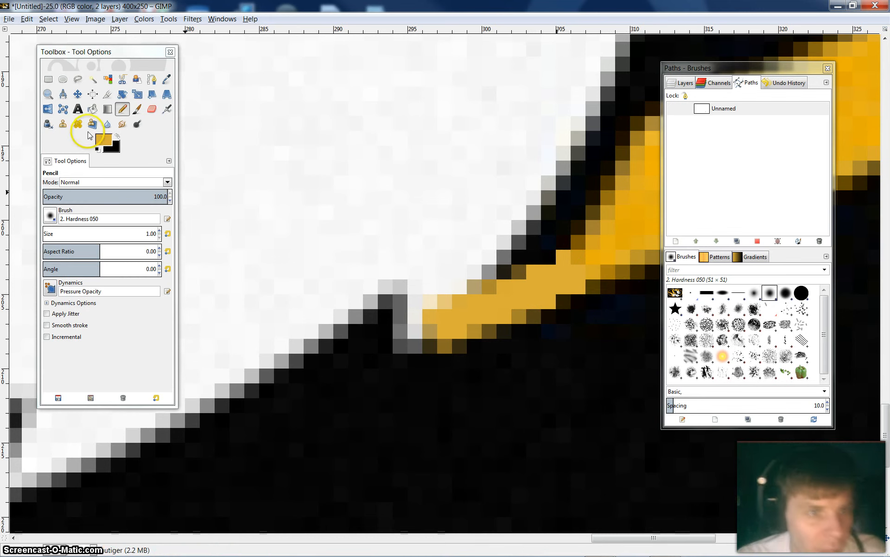
# Examine how the gold bridge at the chin blends with the oval in the whole logo
pyautogui.click(48, 94)
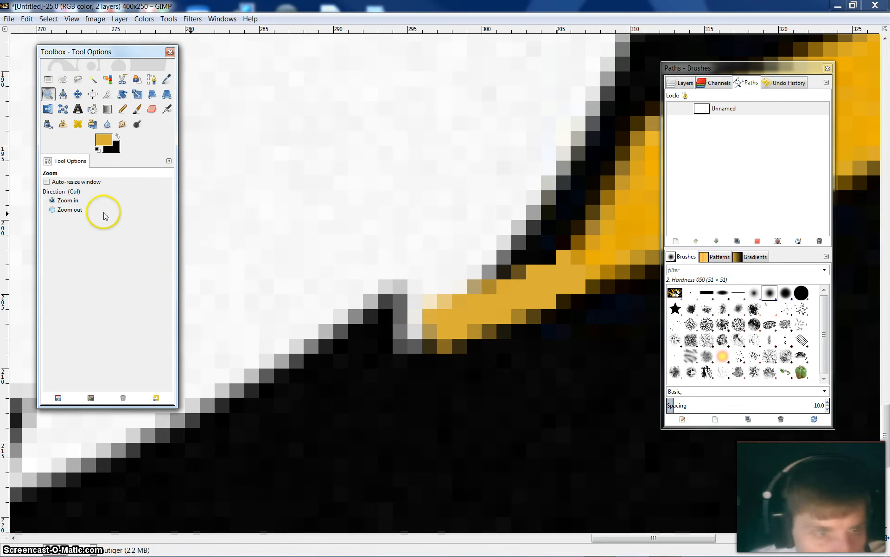
pyautogui.click(70, 209)
pyautogui.click(530, 330)
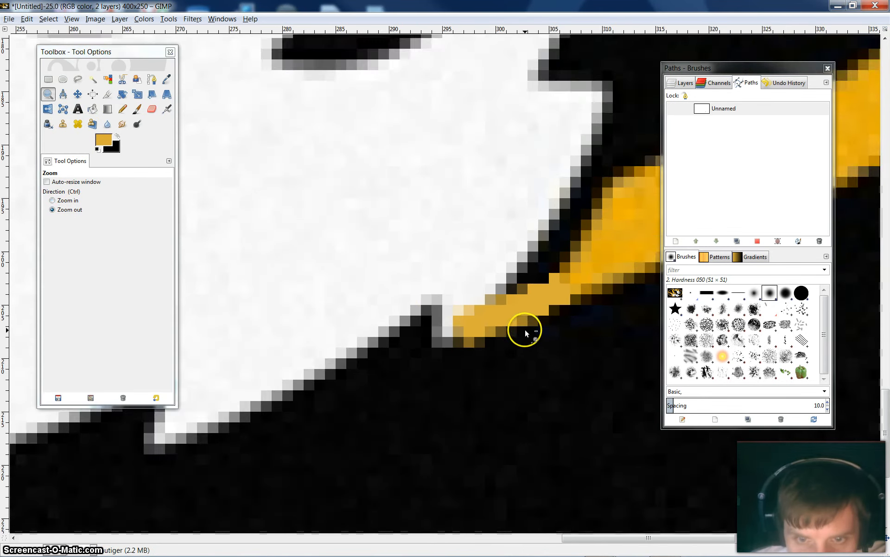
pyautogui.click(525, 330)
pyautogui.click(525, 329)
pyautogui.click(525, 330)
pyautogui.click(525, 329)
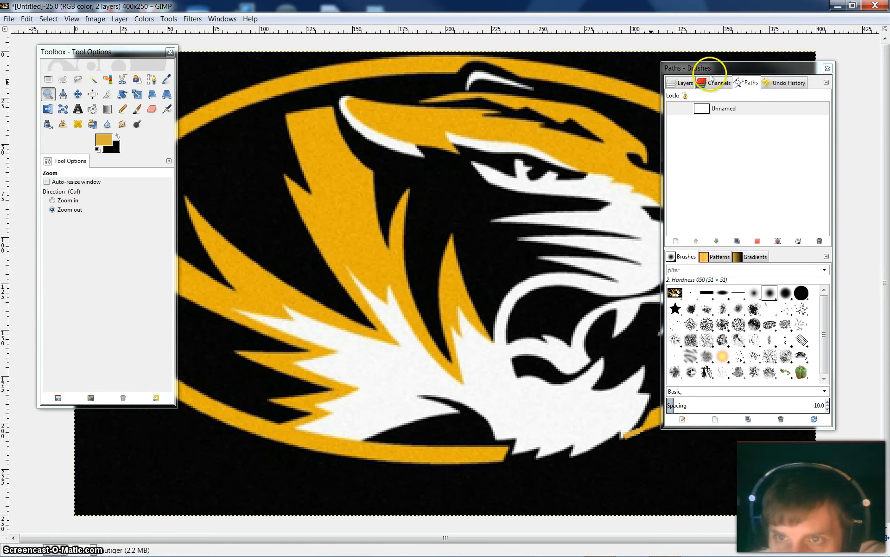
pyautogui.moveTo(714, 72); pyautogui.dragTo(791, 58)
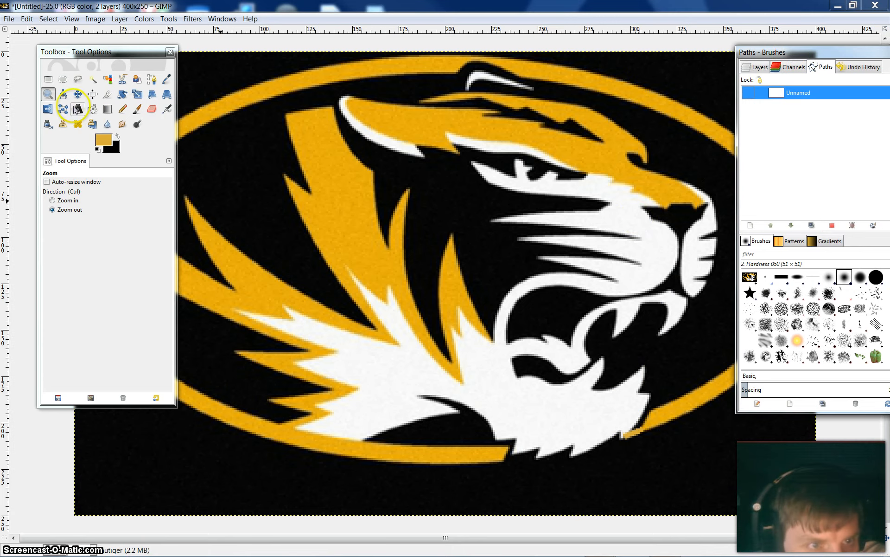
# Sample a brighter gold from the oval beside the bridge and set the foreground color to e9ae0c
pyautogui.click(62, 203)
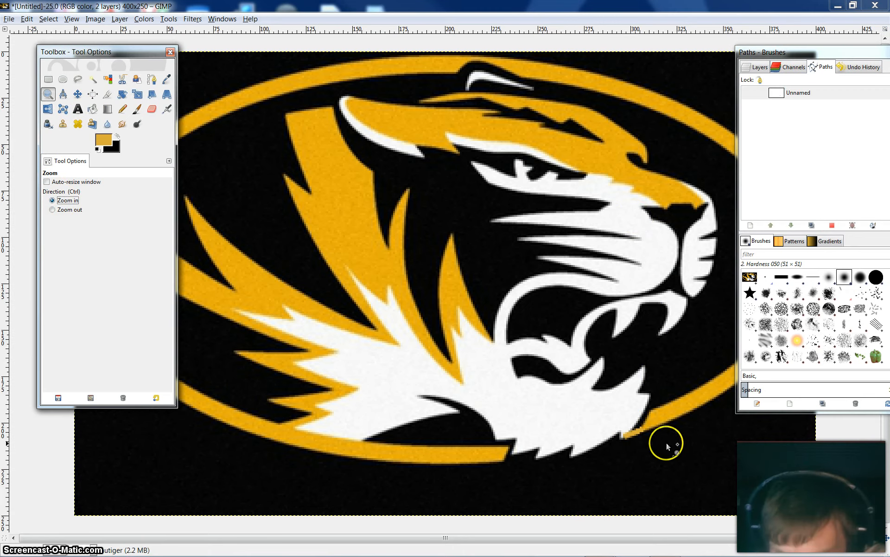
pyautogui.click(635, 431)
pyautogui.click(638, 433)
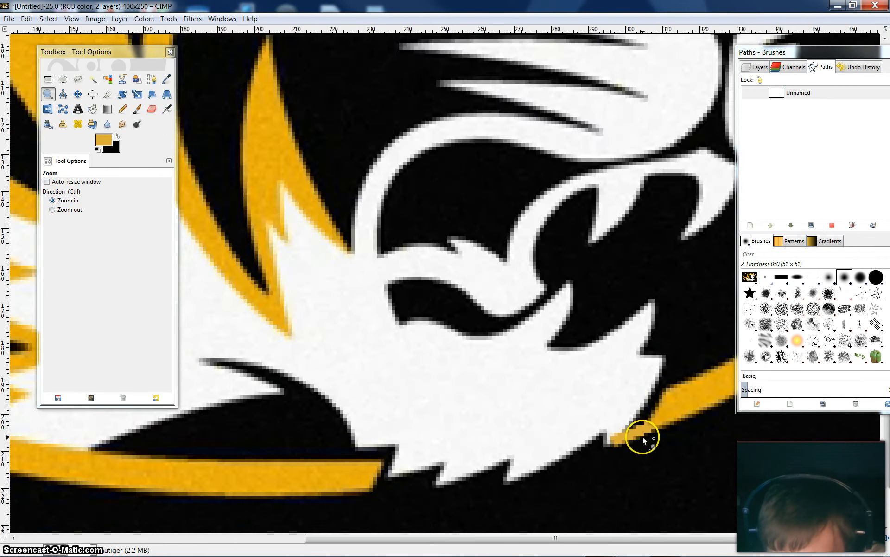
pyautogui.click(643, 436)
pyautogui.click(649, 438)
pyautogui.click(640, 431)
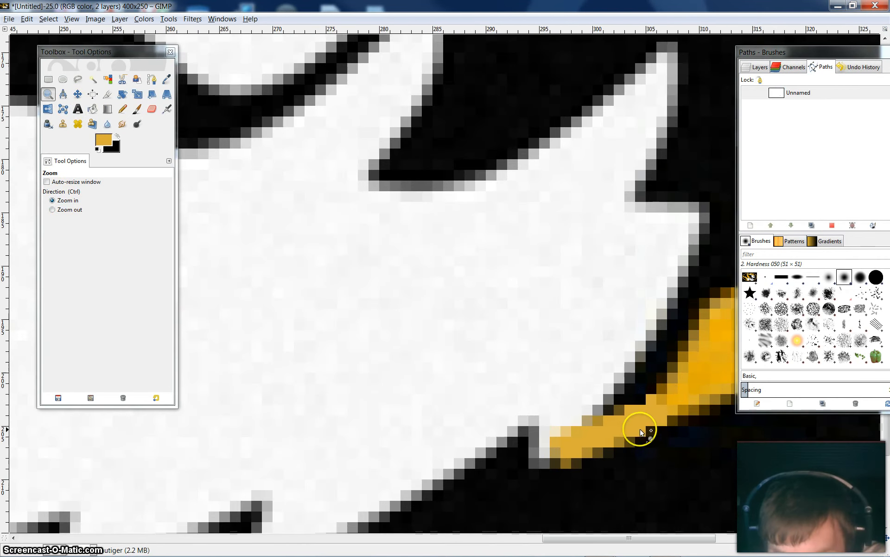
pyautogui.click(106, 140)
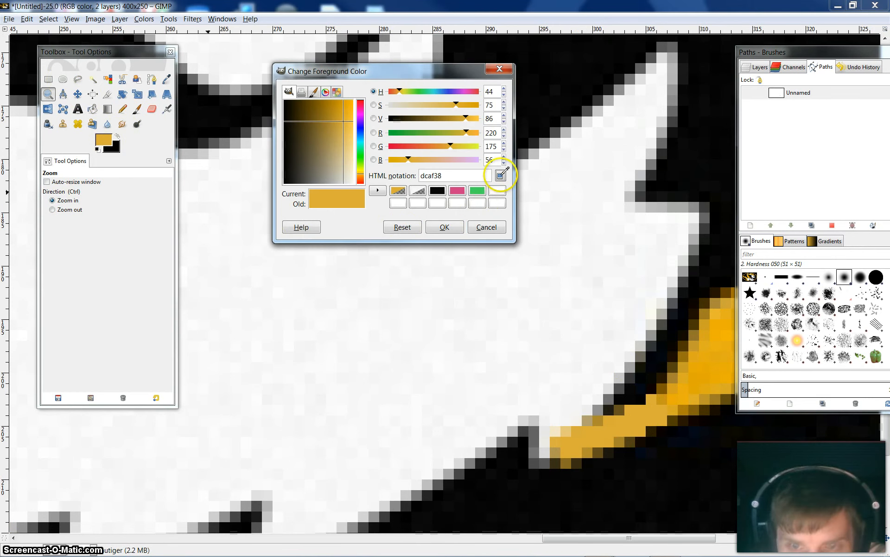
pyautogui.click(501, 175)
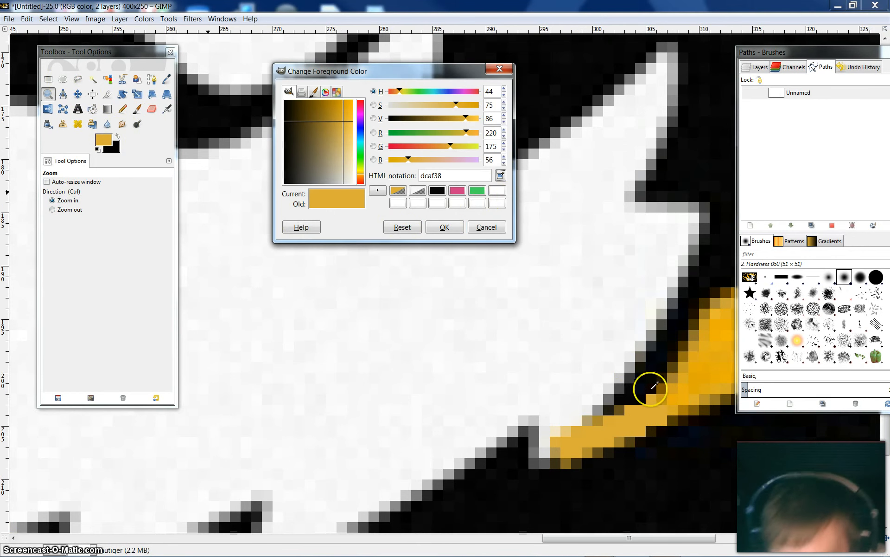
pyautogui.click(674, 402)
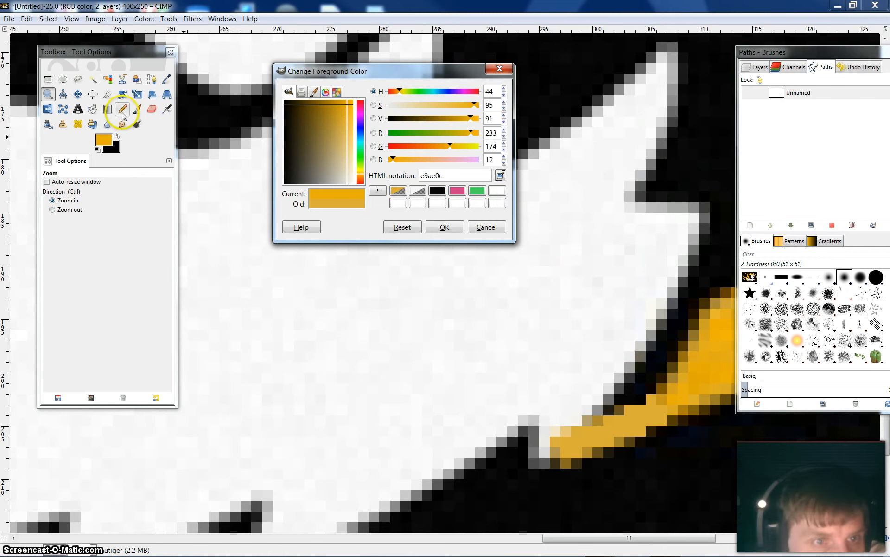
pyautogui.click(443, 227)
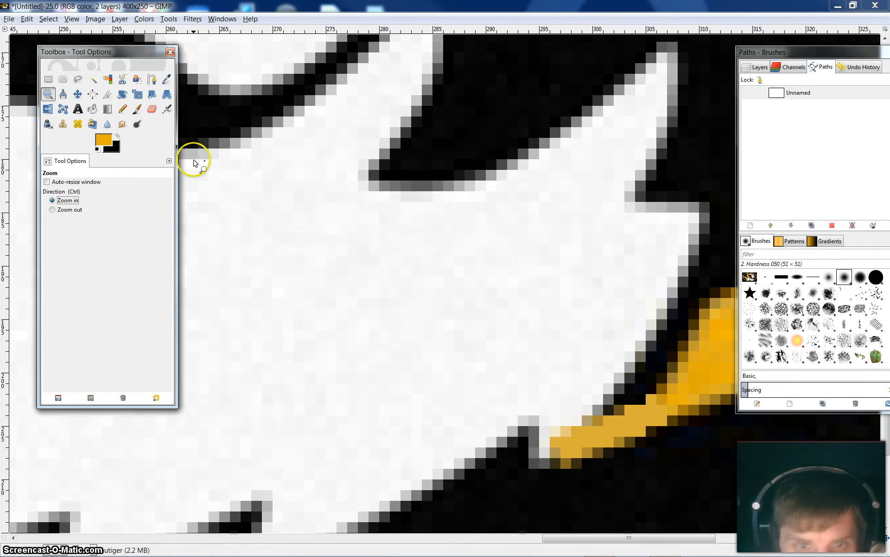
# Repaint the bridge pixels between the chin fur and the oval in the brighter gold with the size 1 Pencil
pyautogui.click(122, 110)
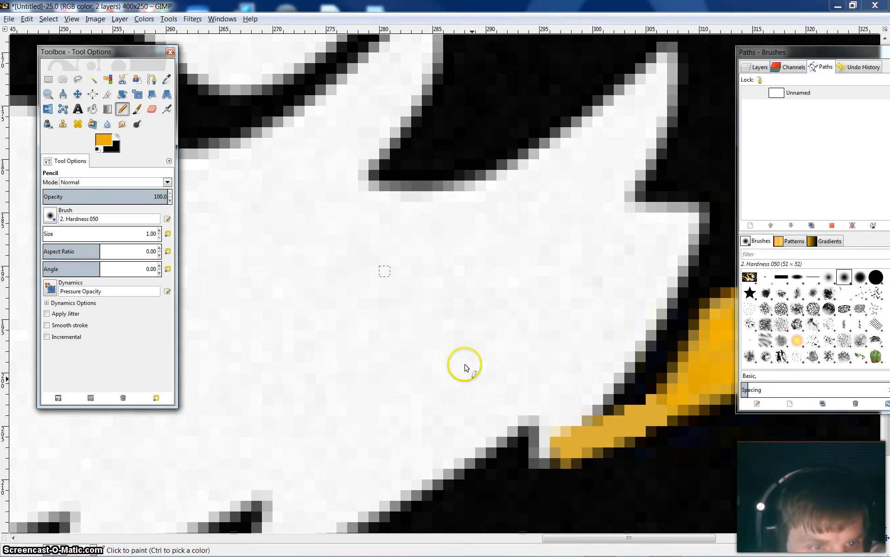
pyautogui.click(629, 425)
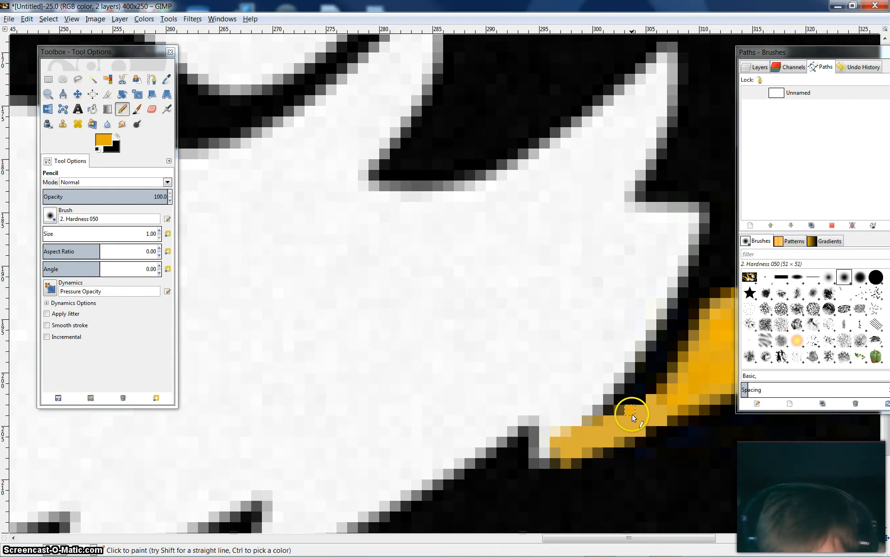
pyautogui.click(607, 427)
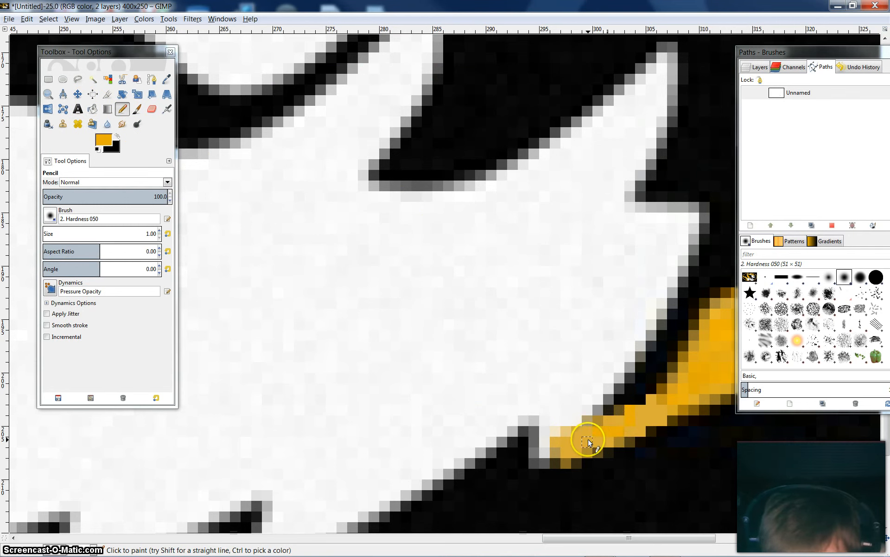
pyautogui.click(567, 450)
pyautogui.click(643, 419)
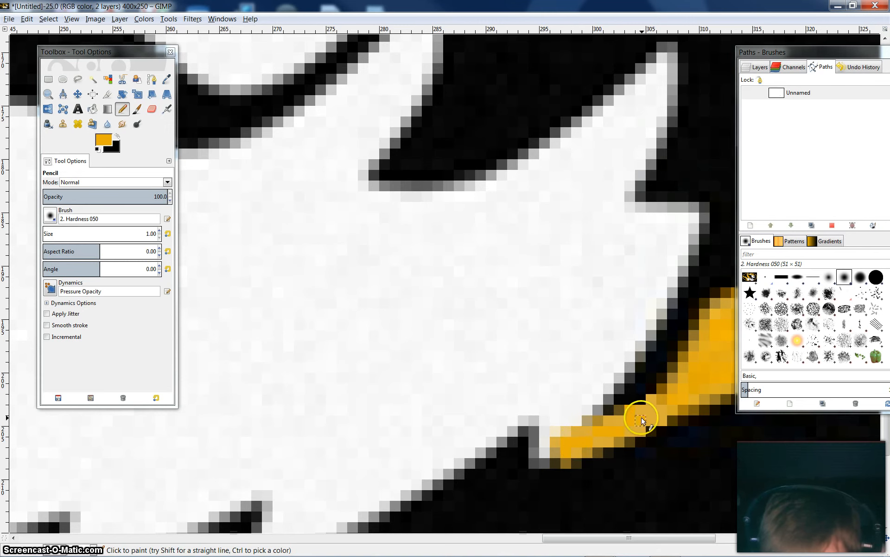
pyautogui.click(649, 419)
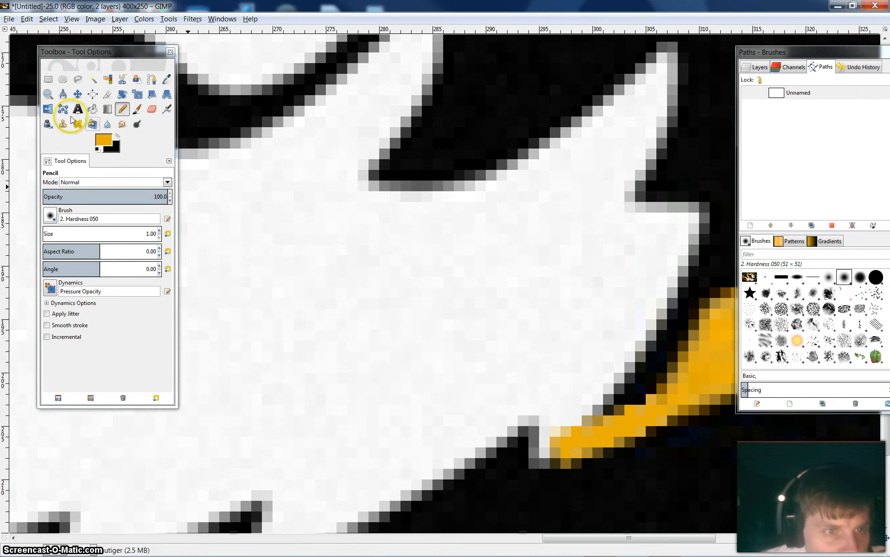
# Check the recolored bridge against the rest of the gold oval at full-logo view
pyautogui.click(49, 94)
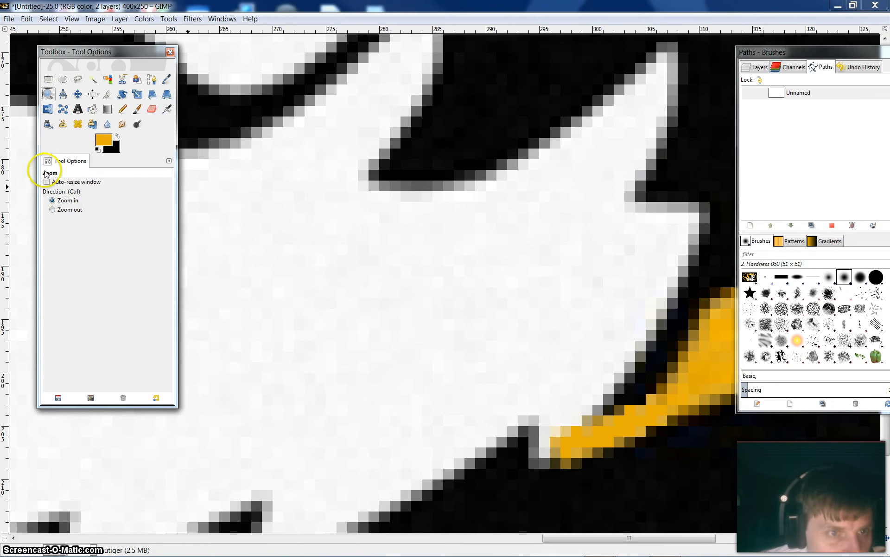
pyautogui.click(52, 209)
pyautogui.click(632, 442)
pyautogui.click(627, 442)
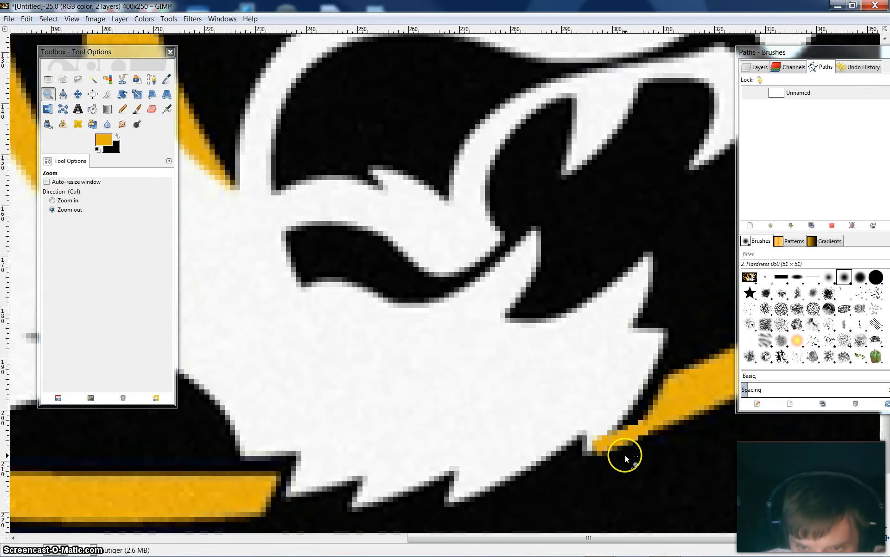
pyautogui.click(626, 455)
pyautogui.click(625, 457)
pyautogui.click(625, 459)
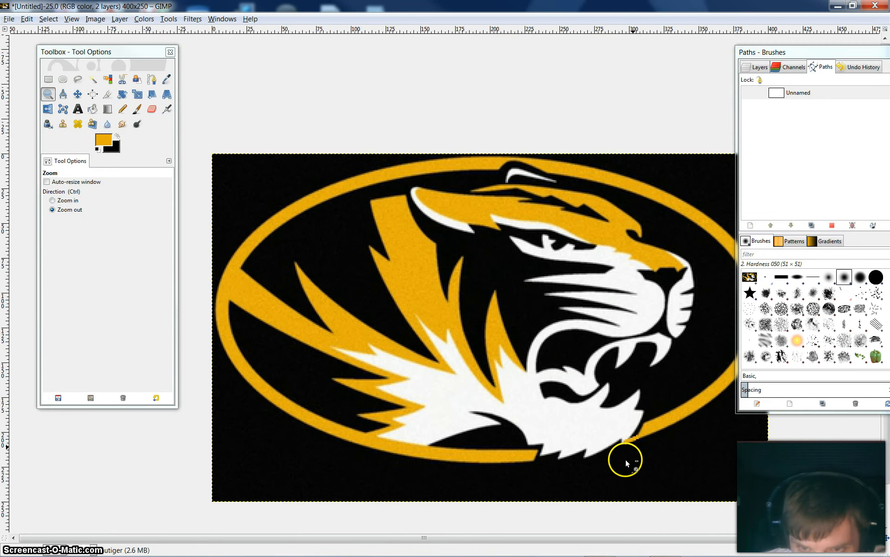
pyautogui.click(625, 459)
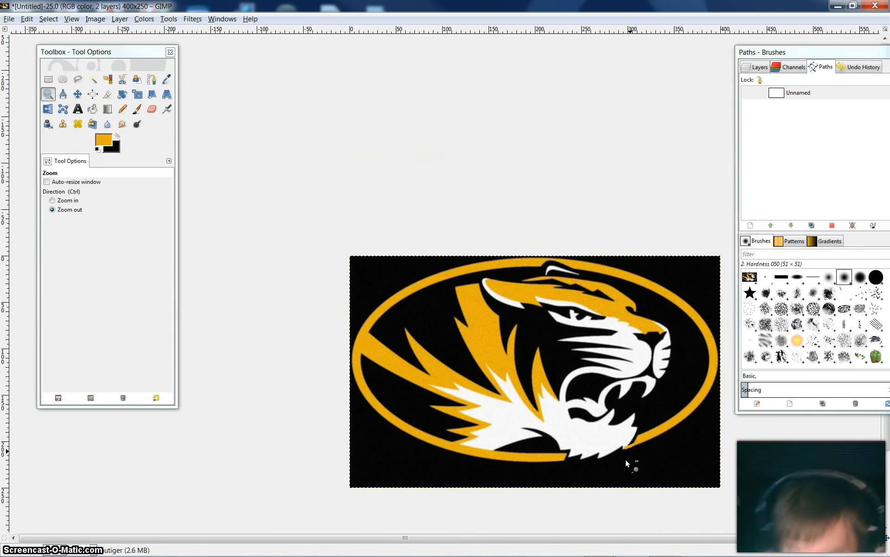
# Draw a two-point path across the black gap between the end of the oval's lower gold band and the white chin fur
pyautogui.click(68, 201)
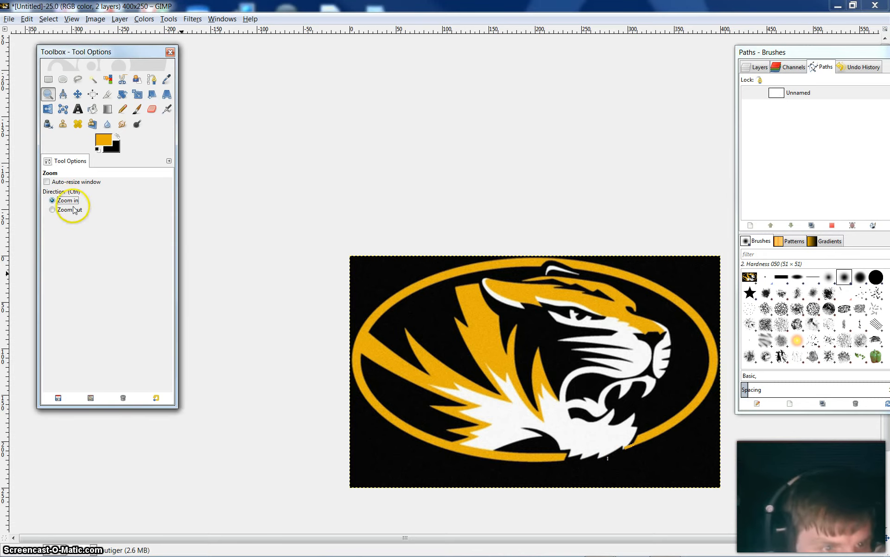
pyautogui.click(567, 459)
pyautogui.click(567, 458)
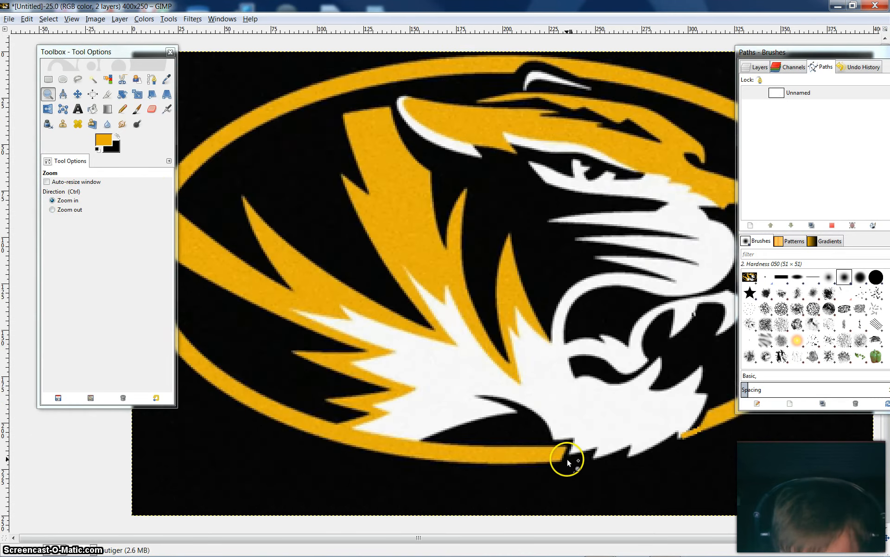
pyautogui.click(567, 458)
pyautogui.click(567, 457)
pyautogui.click(567, 458)
pyautogui.click(567, 458)
pyautogui.click(567, 458)
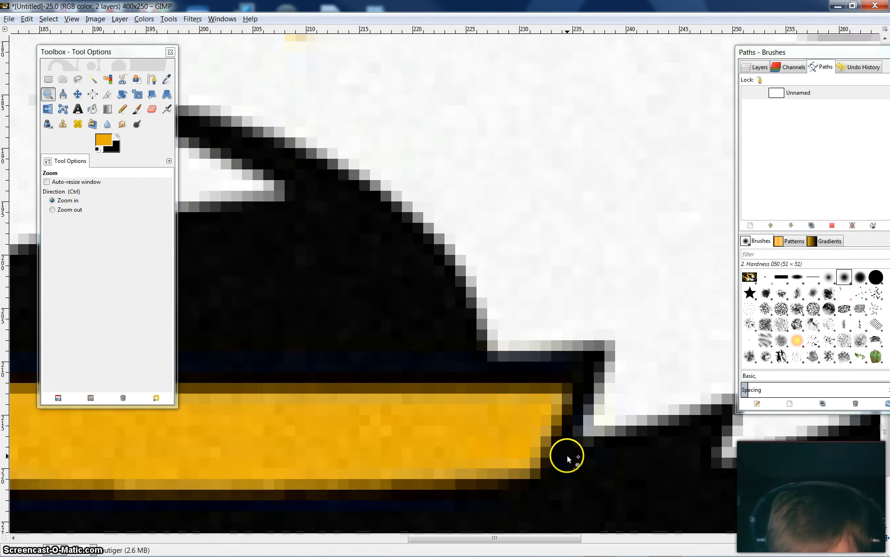
pyautogui.click(566, 455)
pyautogui.click(567, 455)
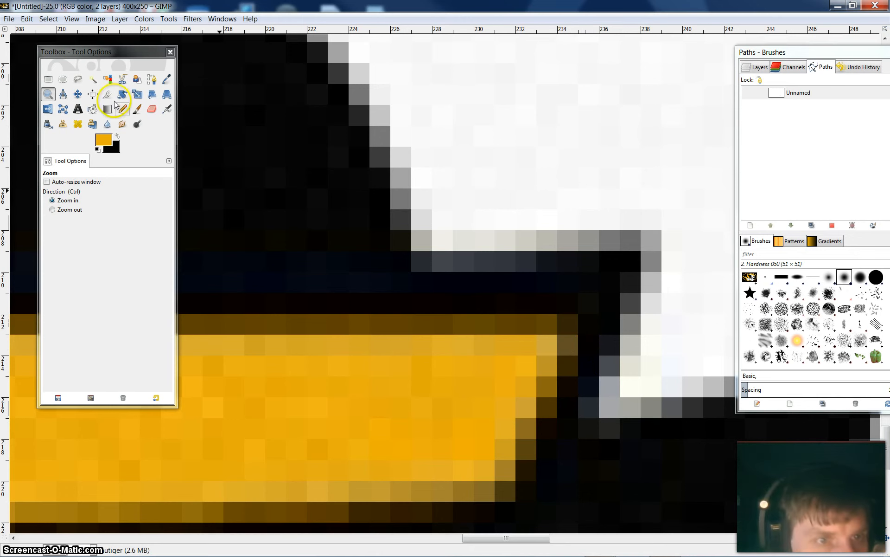
pyautogui.click(150, 80)
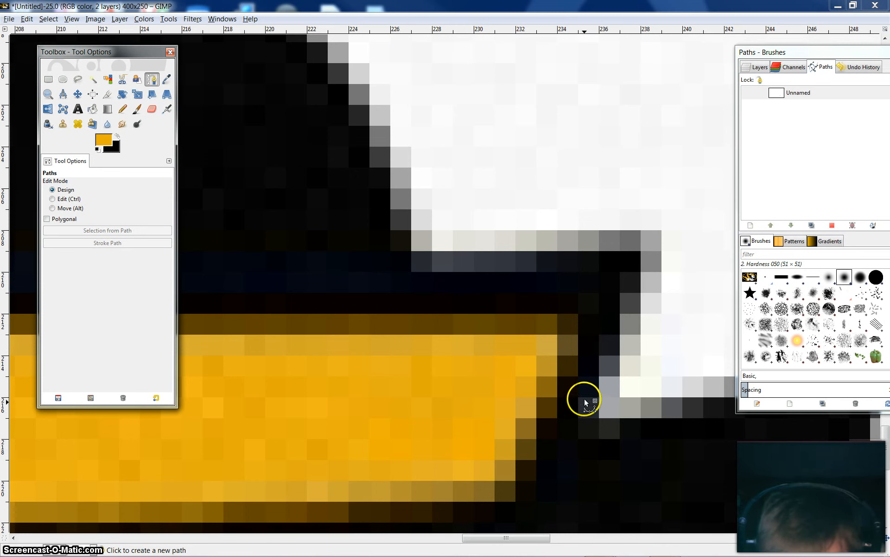
pyautogui.click(545, 366)
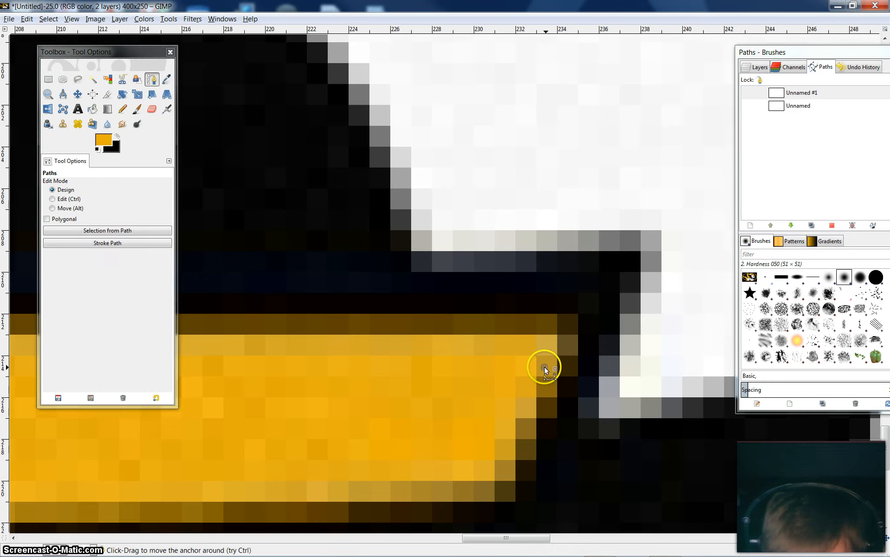
pyautogui.click(614, 364)
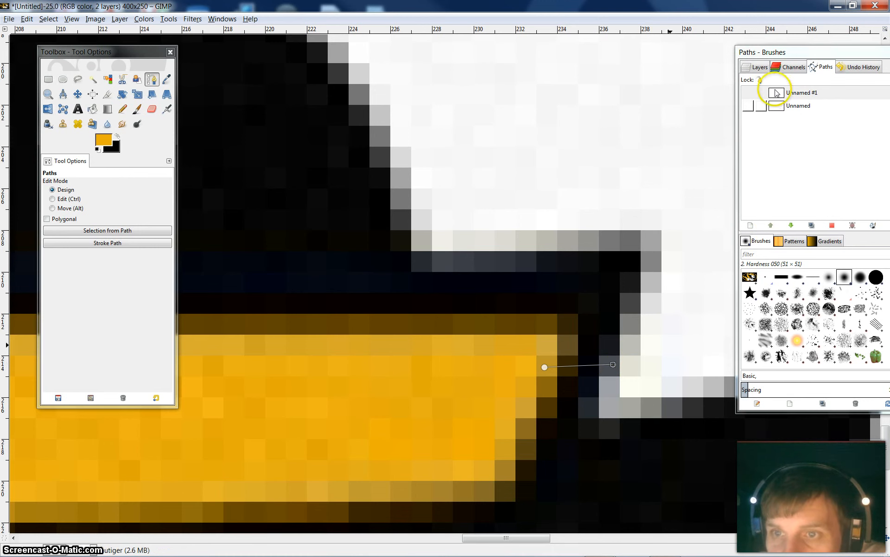
# Make the gap path visible and stroke it with a solid 4 px line in the gold foreground color
pyautogui.rightClick(826, 98)
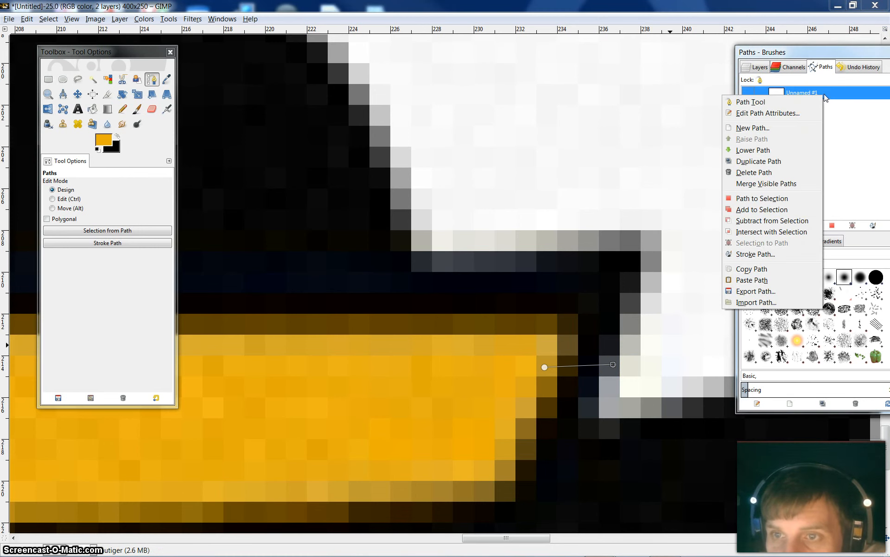
pyautogui.click(752, 254)
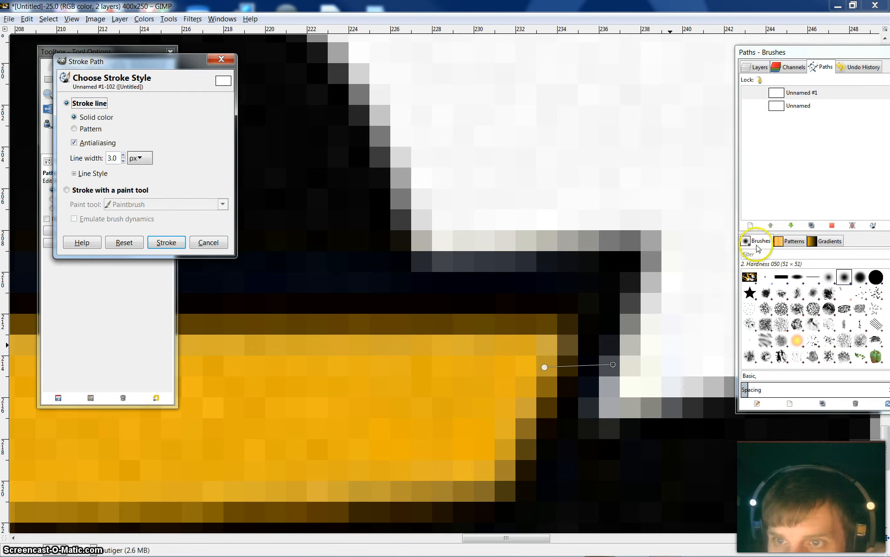
pyautogui.click(748, 94)
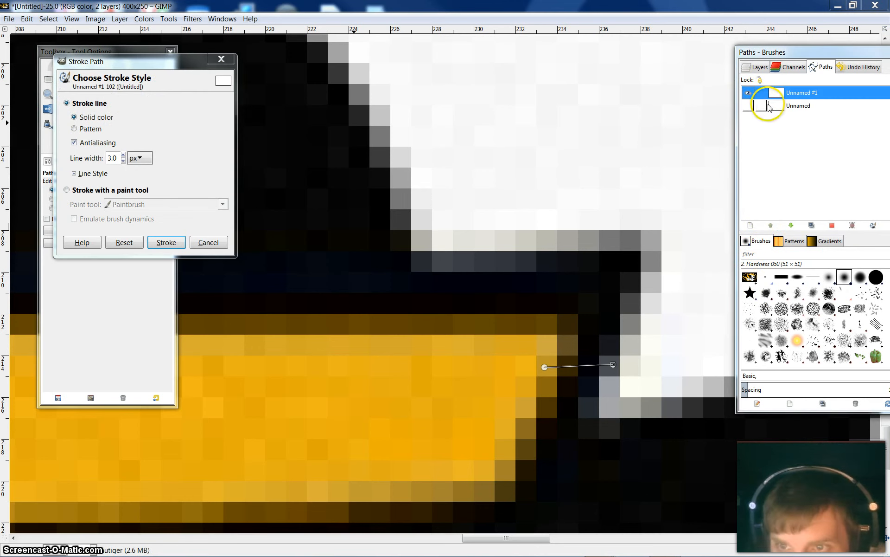
pyautogui.click(112, 157)
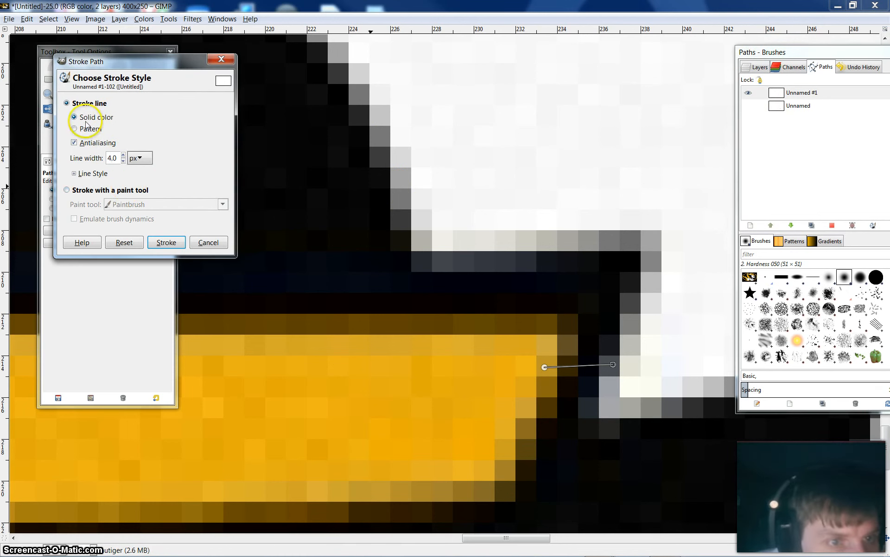
pyautogui.click(174, 241)
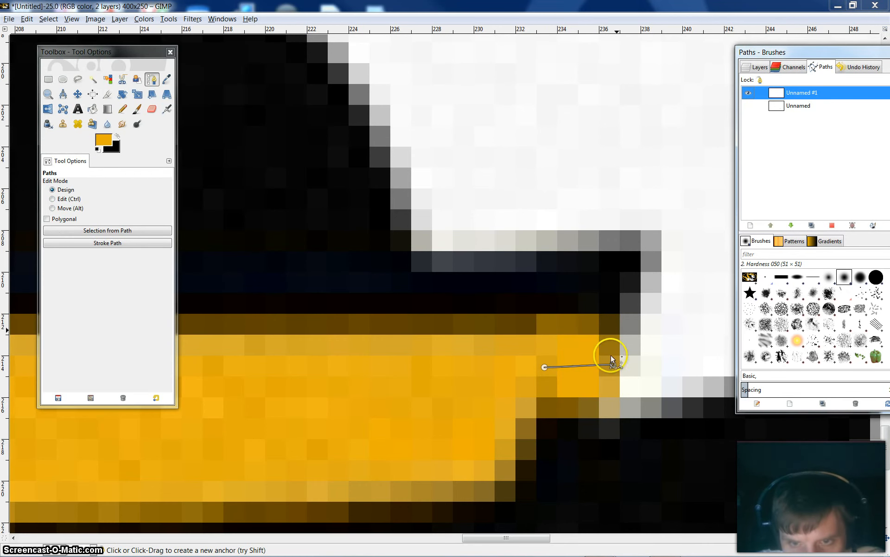
# Check how the stroked gold bridge blends with the oval and chin fur at full-logo view
pyautogui.click(48, 95)
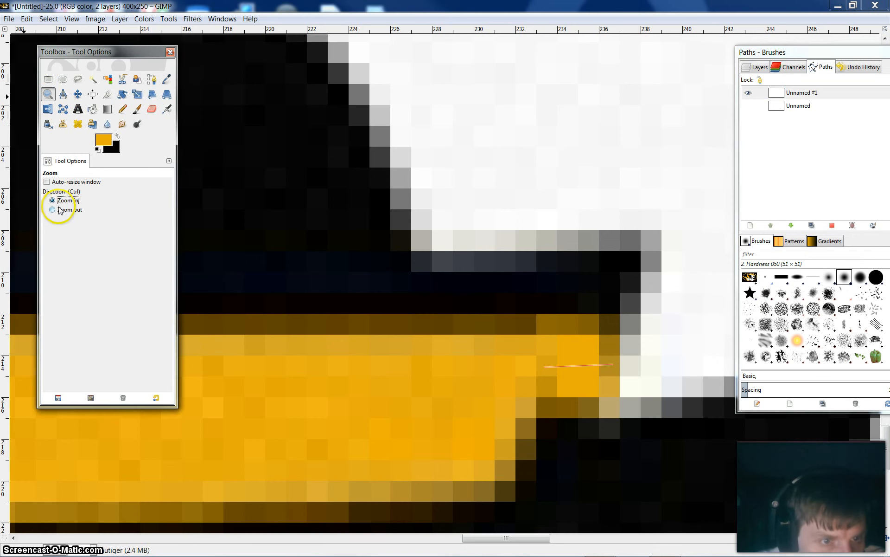
pyautogui.click(556, 321)
pyautogui.click(556, 321)
pyautogui.click(556, 322)
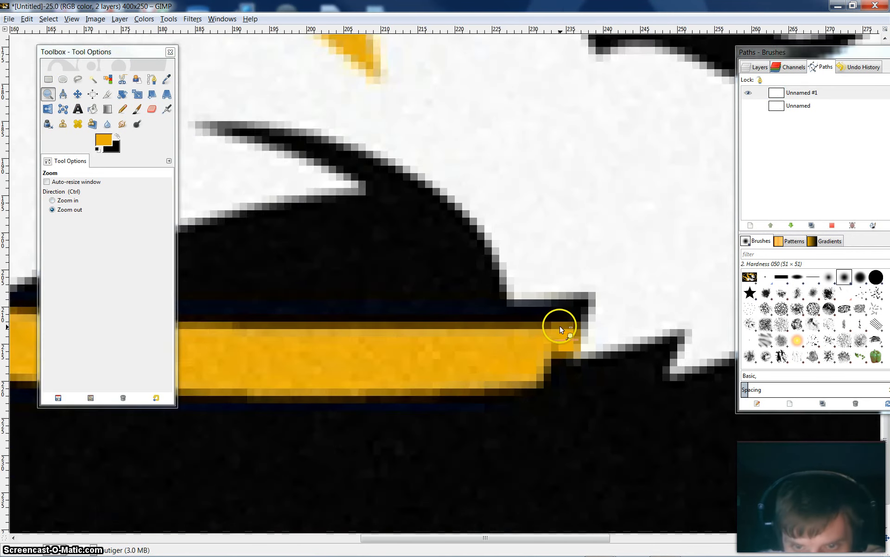
pyautogui.click(559, 327)
pyautogui.click(561, 329)
pyautogui.click(560, 328)
pyautogui.click(560, 326)
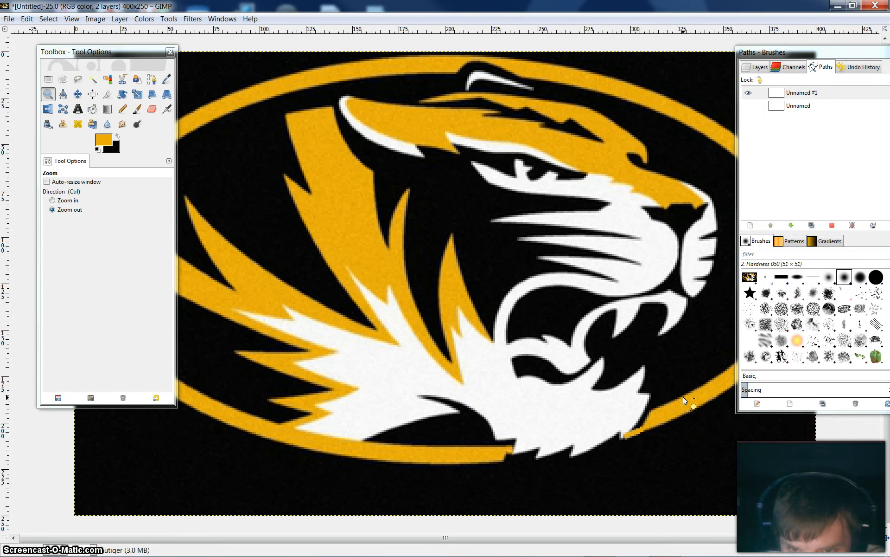
# Fuzzy-select the black area outside the gold oval on the mutiger layer and delete it
pyautogui.click(93, 80)
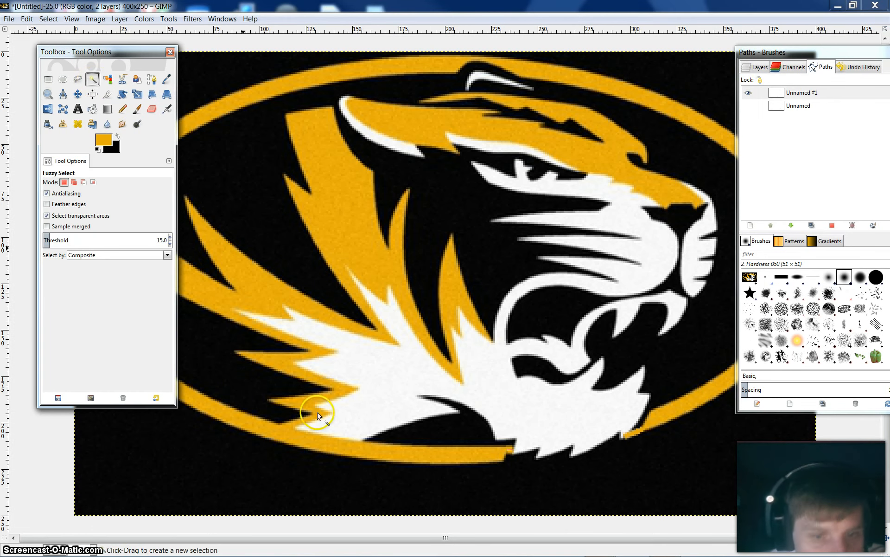
pyautogui.click(759, 66)
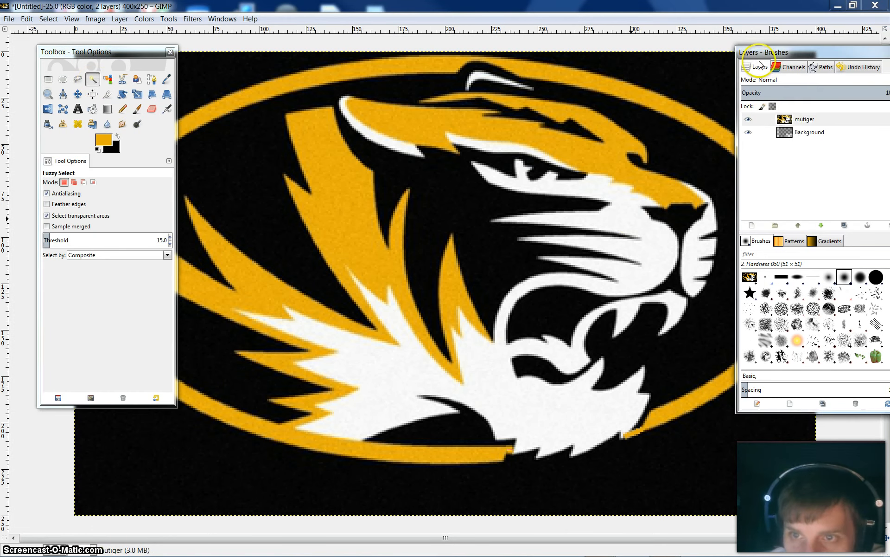
pyautogui.click(230, 459)
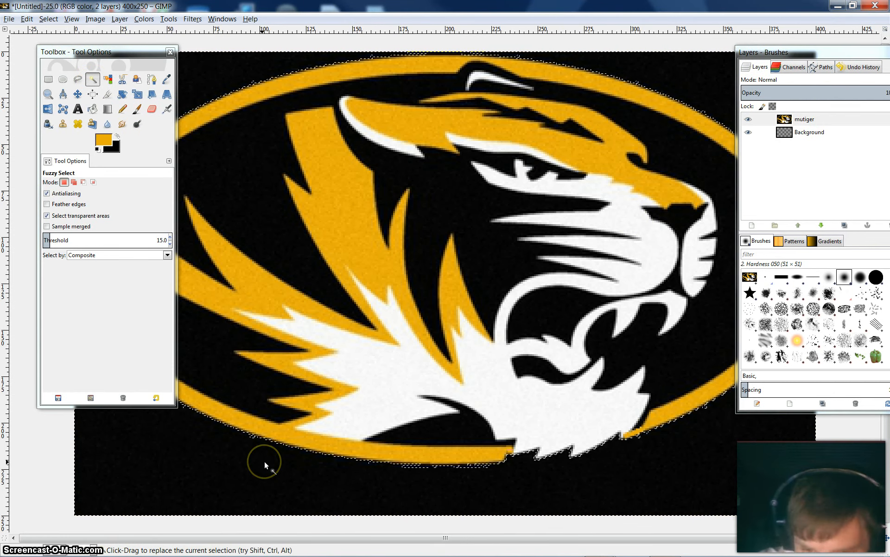
pyautogui.press('Delete')
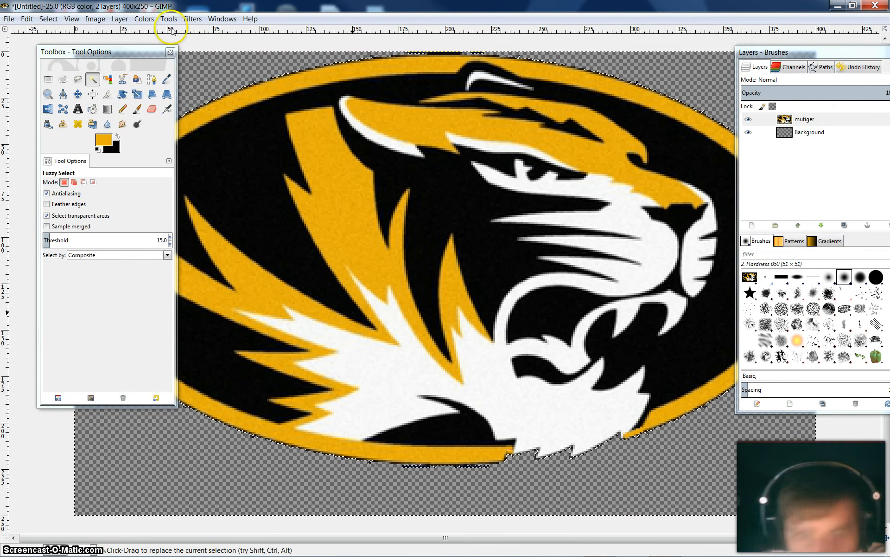
# Move the floating docks aside to check the whole oval against the transparent background
pyautogui.moveTo(123, 50); pyautogui.dragTo(1, 56)
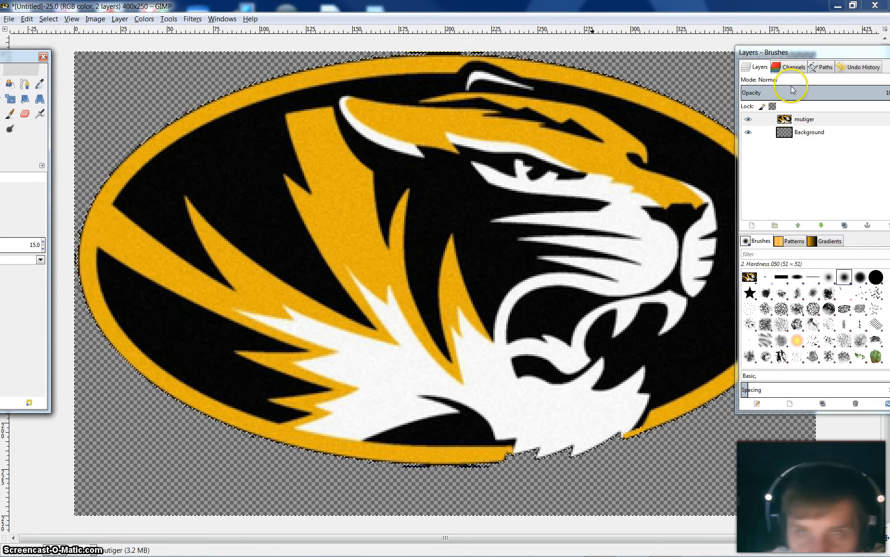
pyautogui.moveTo(801, 52); pyautogui.dragTo(868, 52)
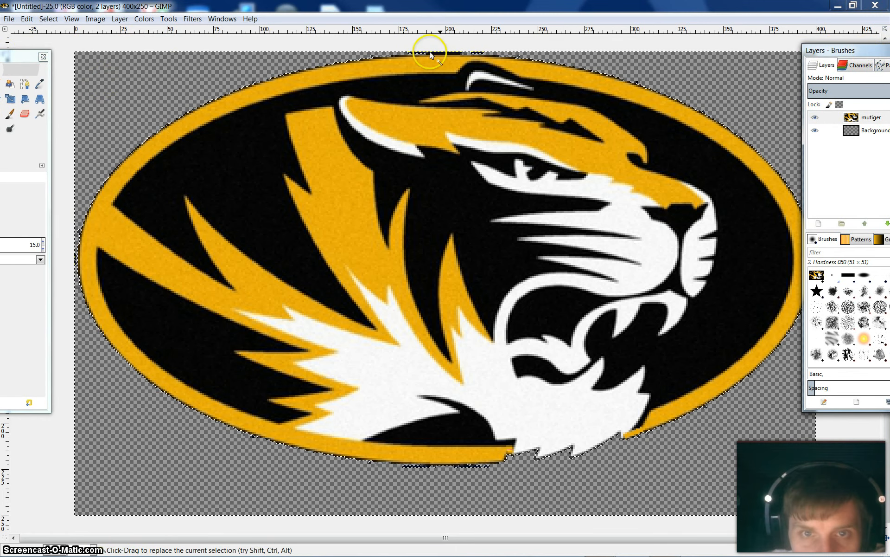
pyautogui.moveTo(28, 61); pyautogui.dragTo(205, 67)
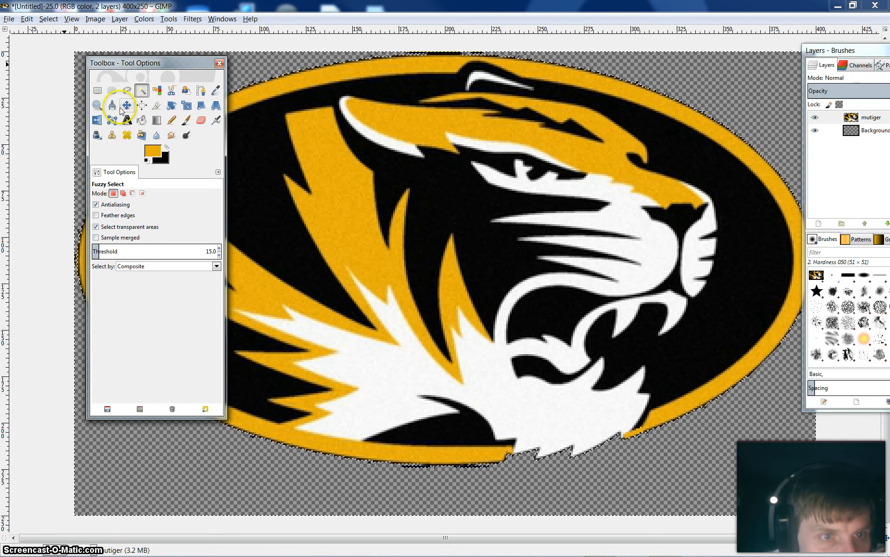
# Examine the top outer edge of the gold oval up close for remnants of the black background
pyautogui.click(97, 105)
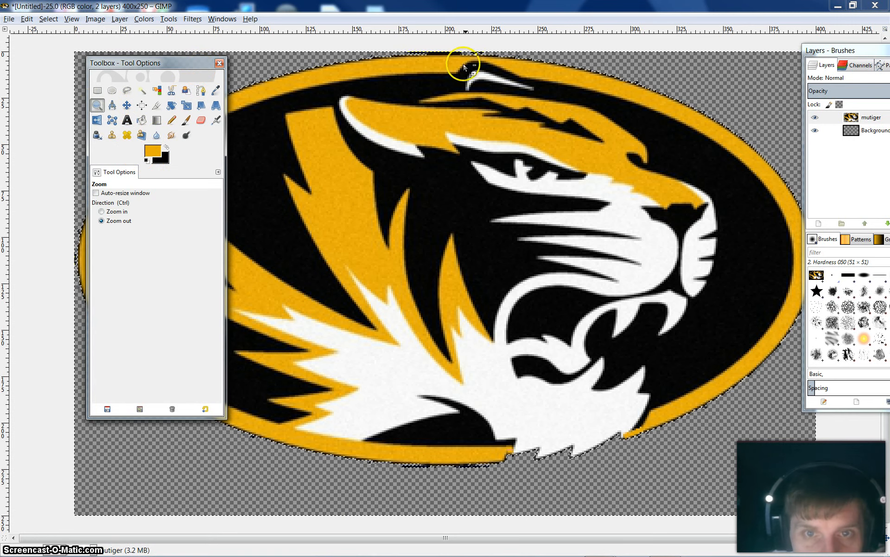
pyautogui.click(450, 51)
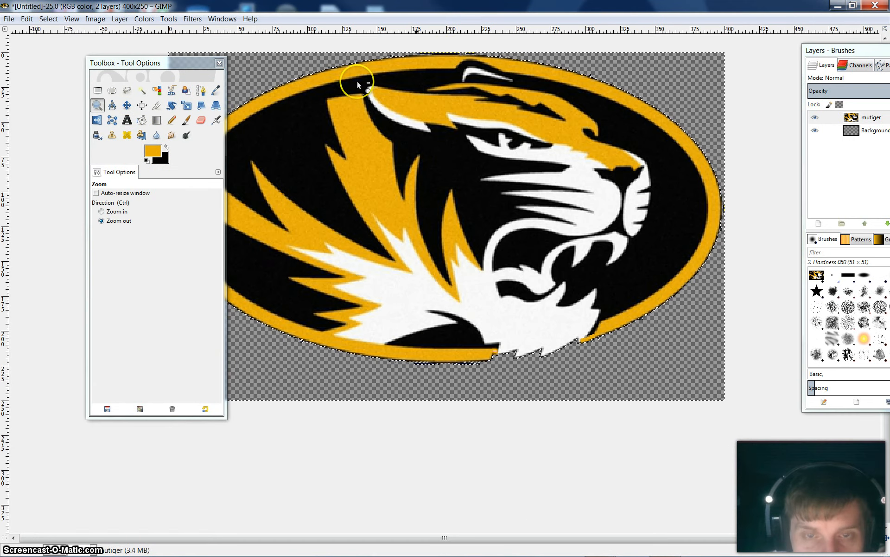
pyautogui.click(116, 212)
pyautogui.click(442, 56)
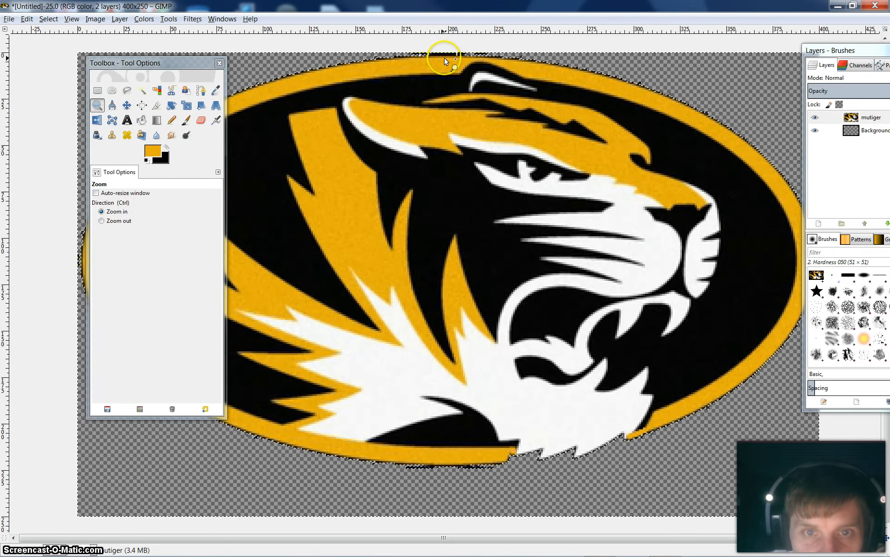
pyautogui.click(445, 59)
pyautogui.click(446, 55)
pyautogui.click(446, 52)
pyautogui.click(442, 51)
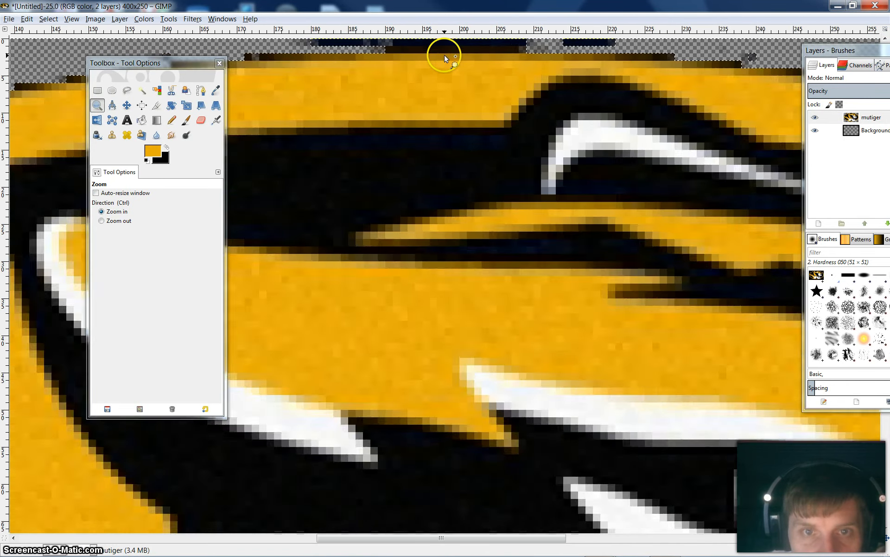
pyautogui.click(495, 54)
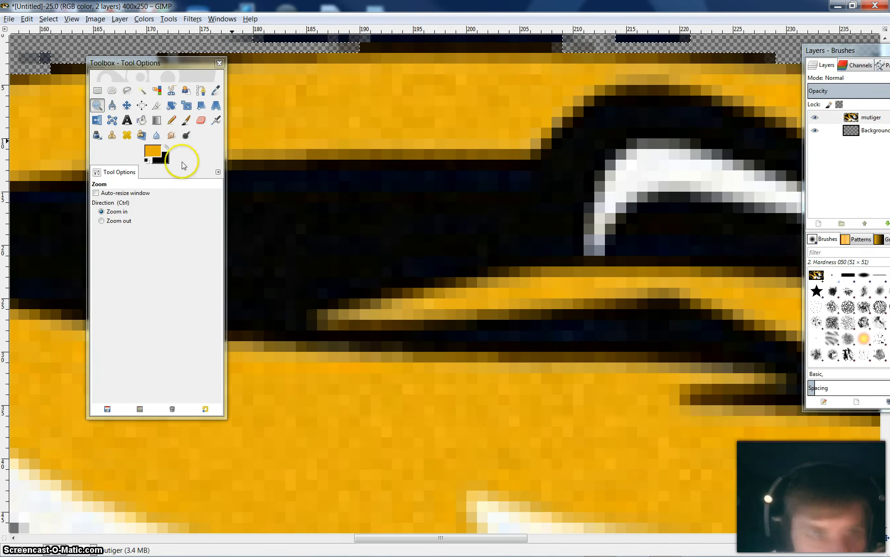
# Examine the upper-left outer edge of the gold oval at pixel level for stray background pixels
pyautogui.click(106, 221)
pyautogui.click(561, 362)
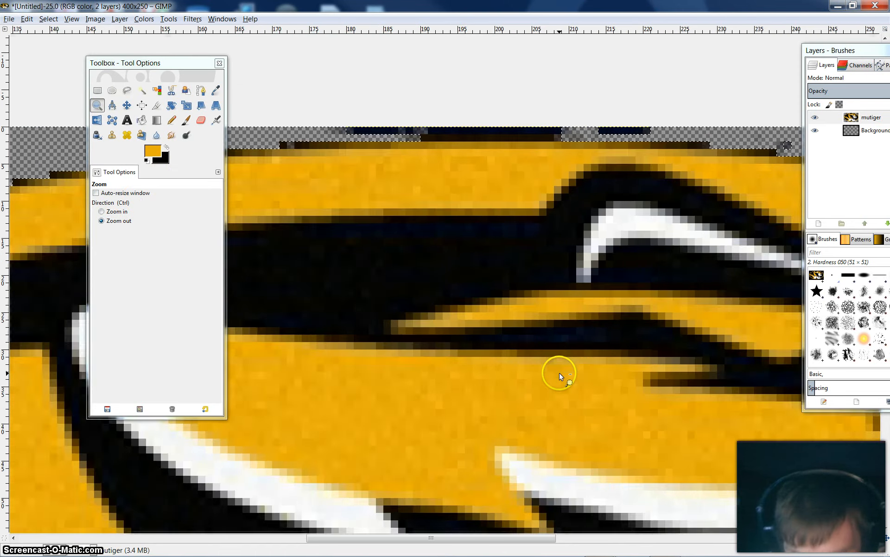
pyautogui.click(560, 408)
pyautogui.click(557, 423)
pyautogui.click(550, 426)
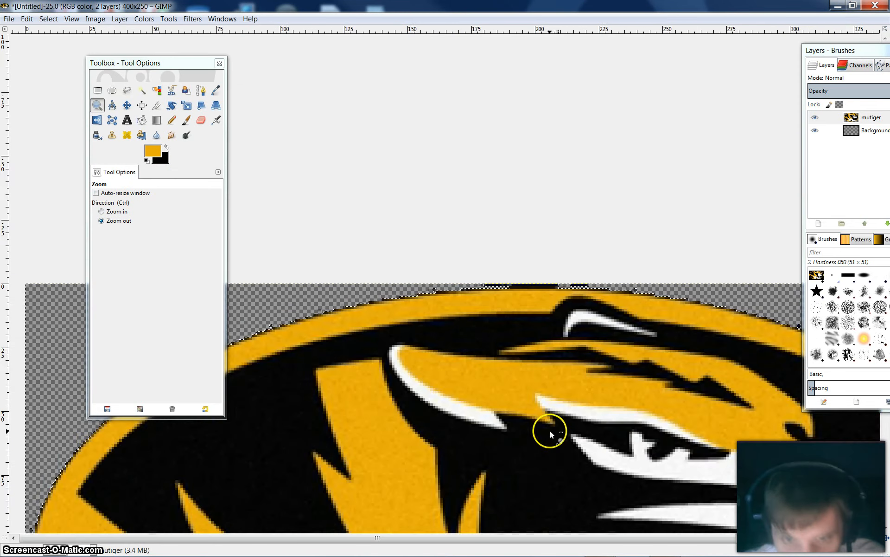
pyautogui.click(545, 441)
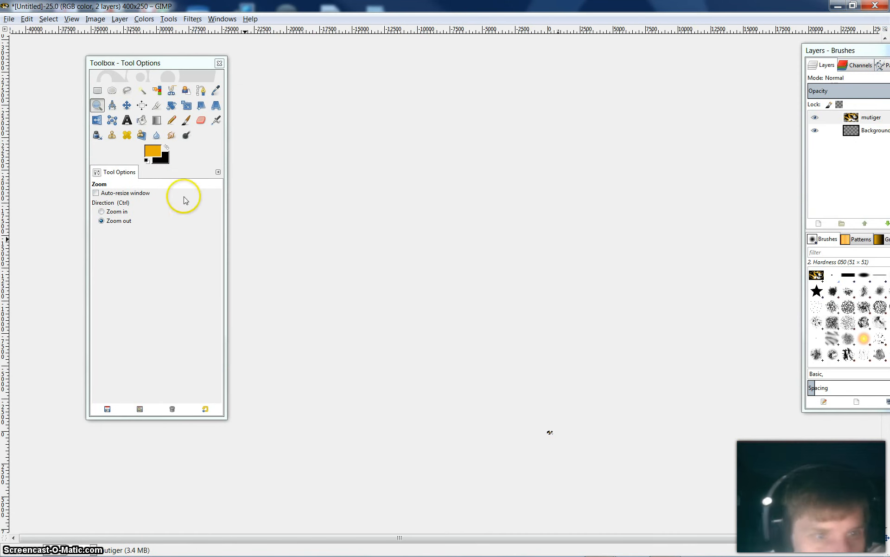
pyautogui.click(117, 212)
pyautogui.click(570, 422)
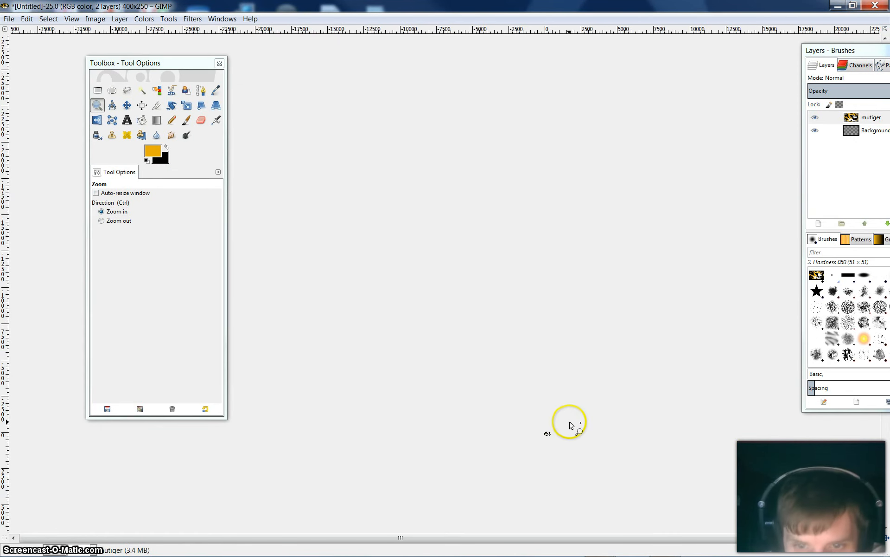
pyautogui.click(566, 426)
pyautogui.click(540, 437)
pyautogui.moveTo(515, 446); pyautogui.dragTo(512, 447)
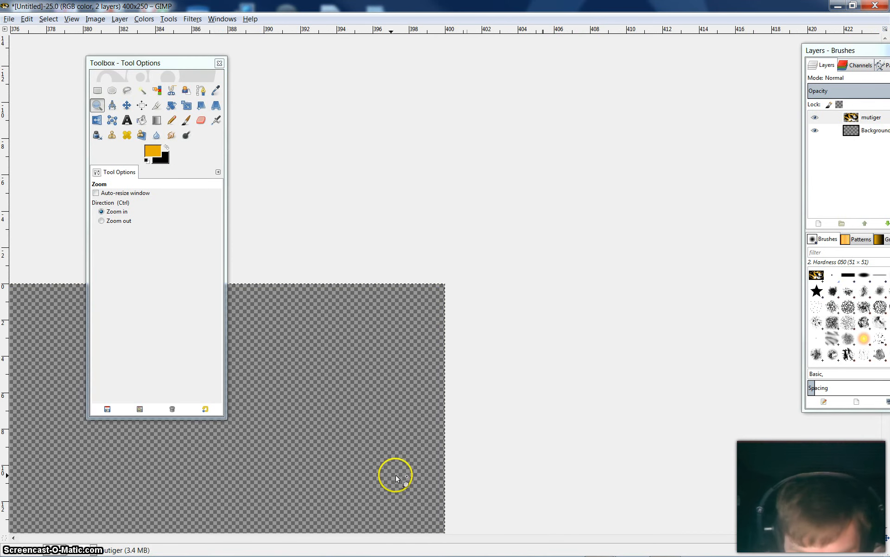
pyautogui.click(350, 474)
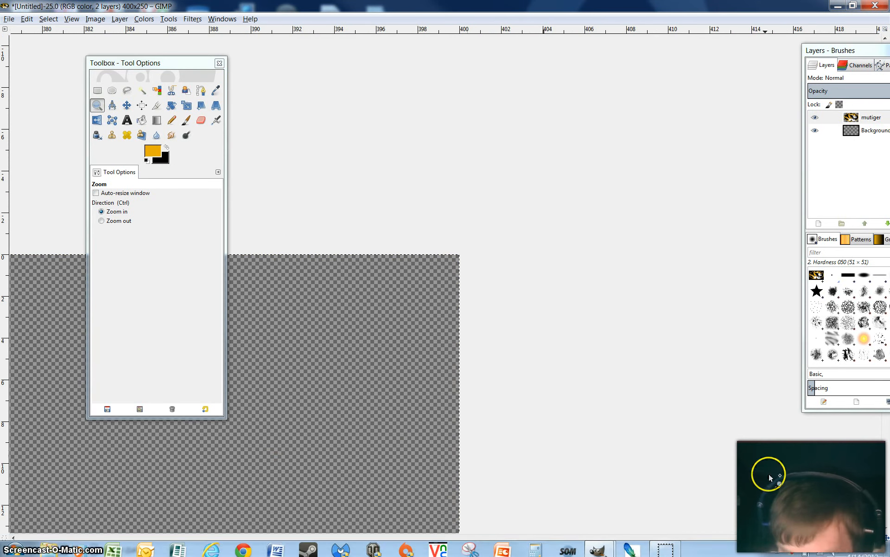
pyautogui.moveTo(817, 539); pyautogui.dragTo(355, 527)
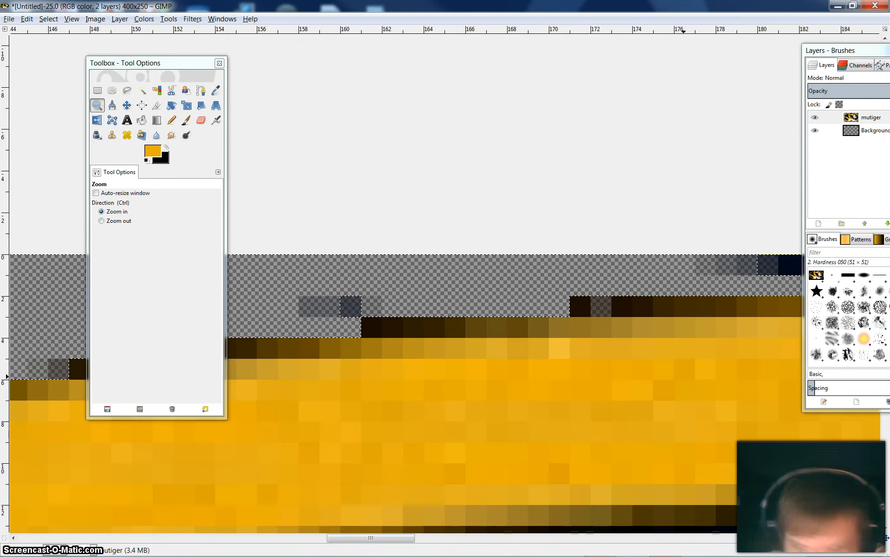
# Examine the lower-left part of the gold oval and its outer edge up close
pyautogui.click(118, 220)
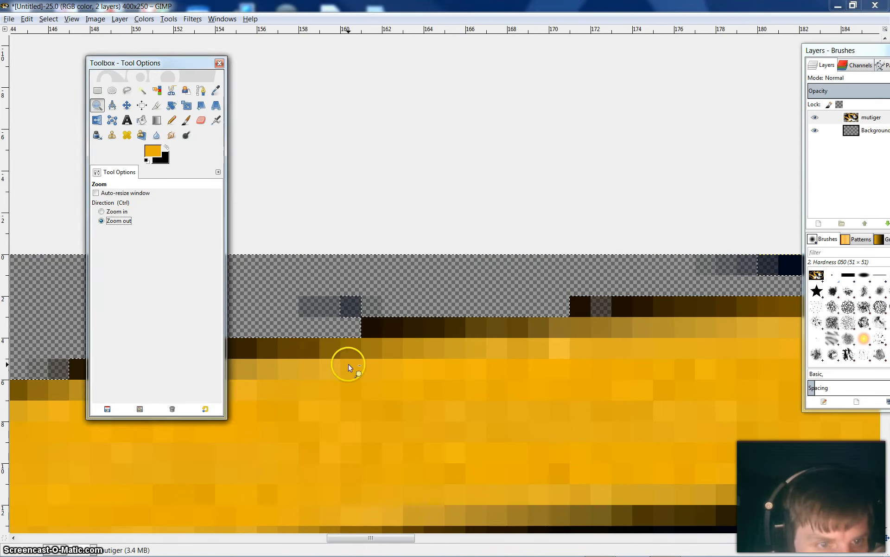
pyautogui.click(474, 478)
pyautogui.click(479, 482)
pyautogui.click(483, 484)
pyautogui.click(499, 488)
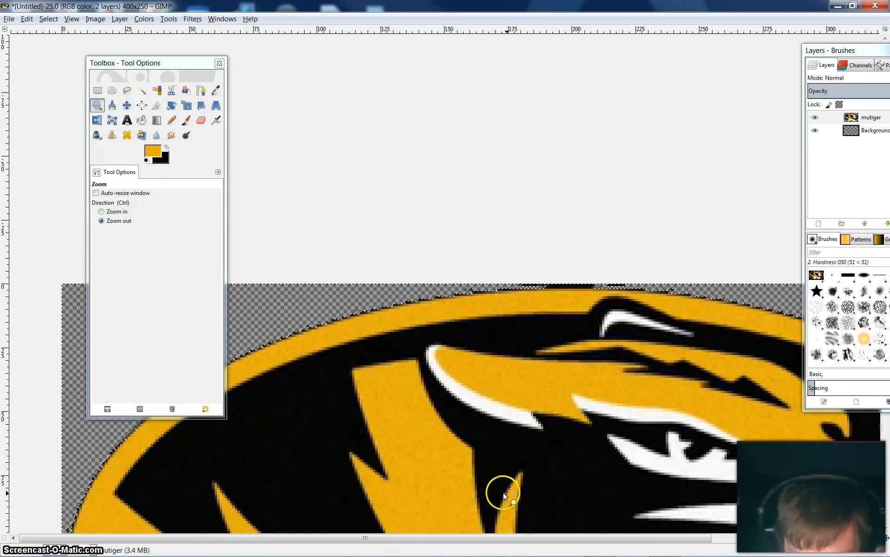
pyautogui.click(510, 489)
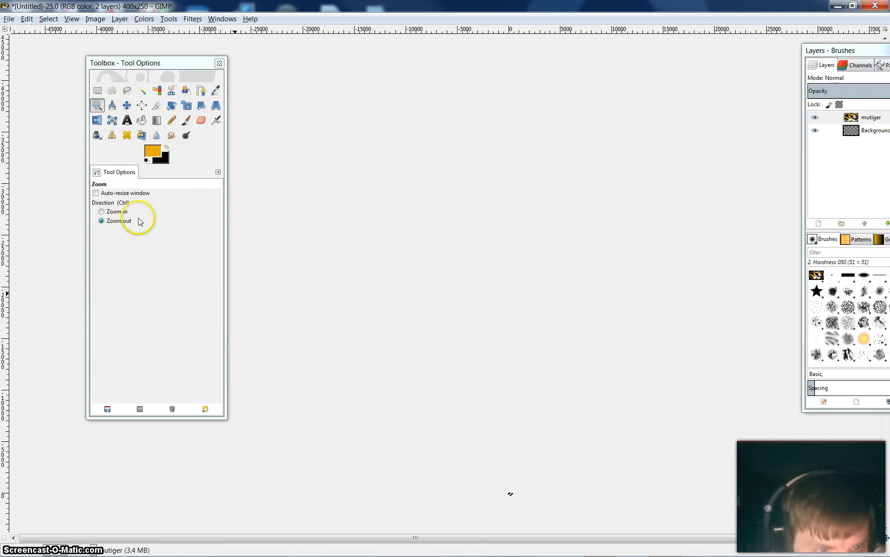
pyautogui.click(119, 211)
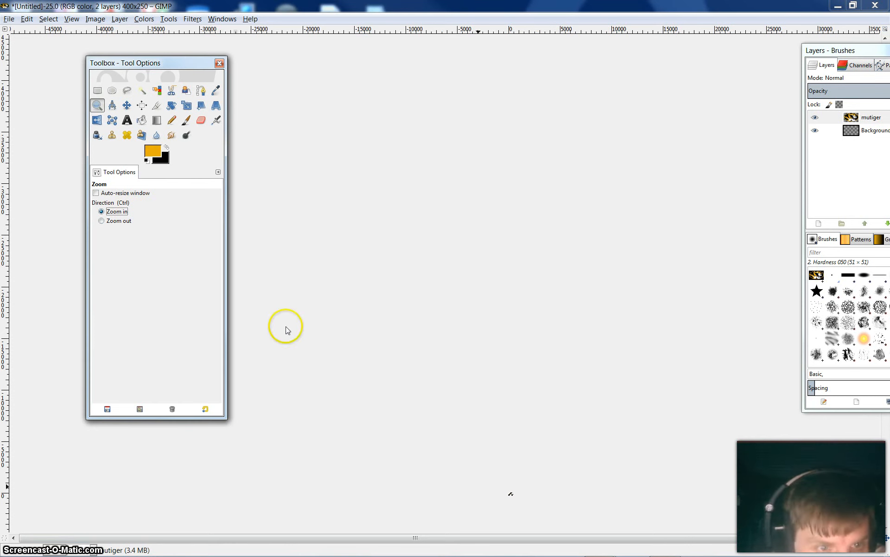
pyautogui.click(516, 495)
pyautogui.click(513, 496)
pyautogui.click(506, 491)
pyautogui.moveTo(504, 489); pyautogui.dragTo(501, 485)
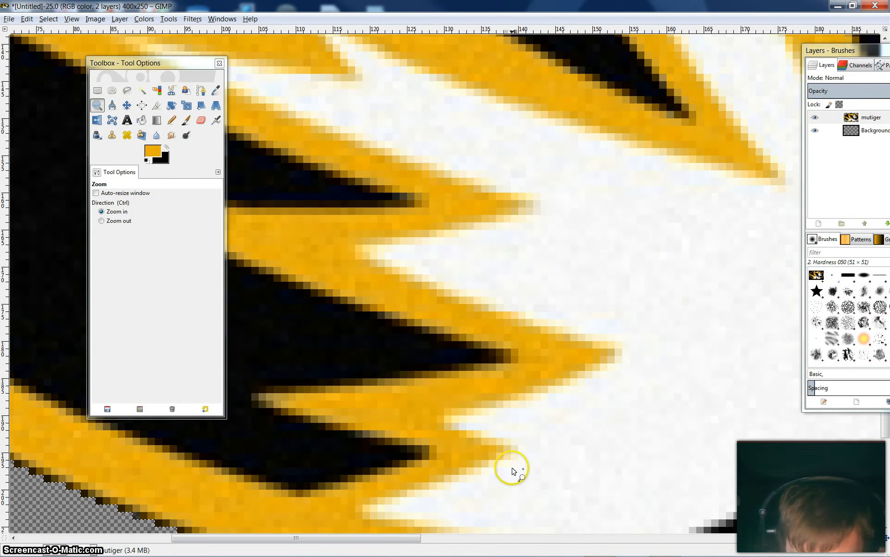
# Bring the whole tiger logo into view, clear of the floating docks, to check the oval's complete outline
pyautogui.click(114, 220)
pyautogui.click(563, 435)
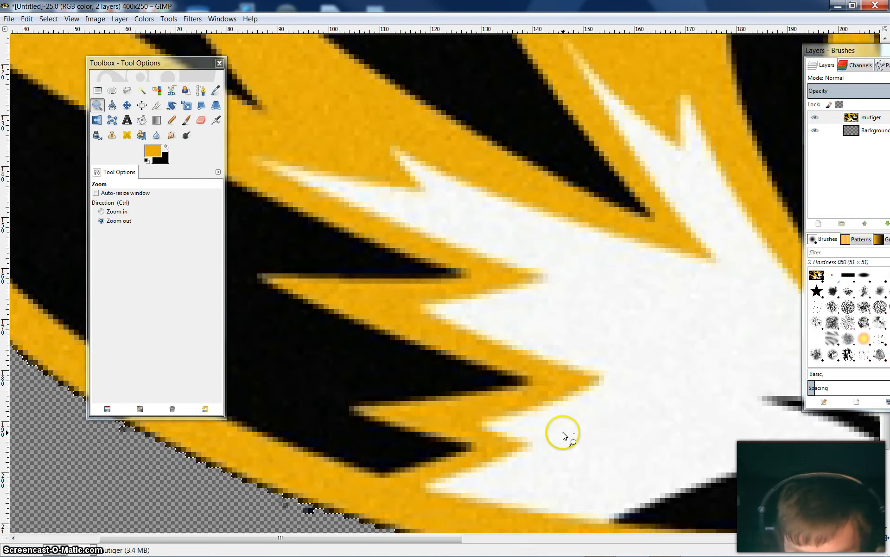
pyautogui.click(563, 435)
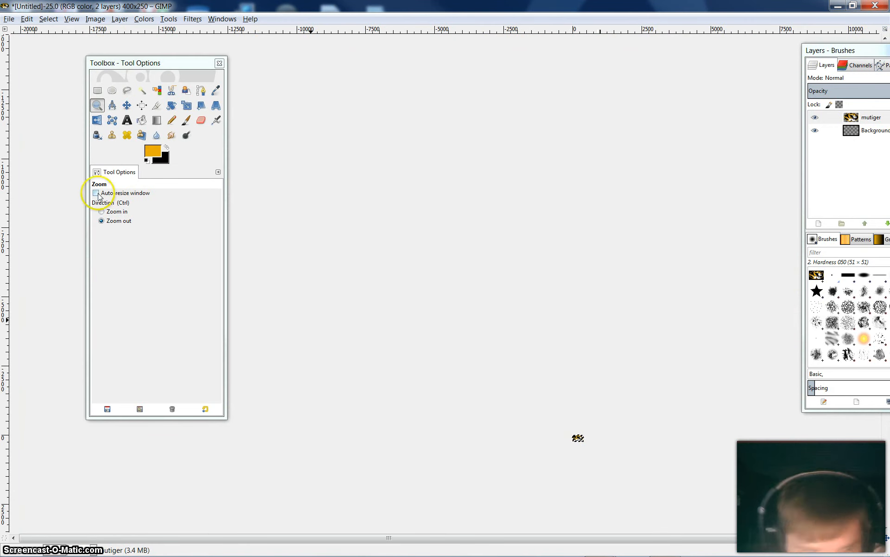
pyautogui.click(113, 214)
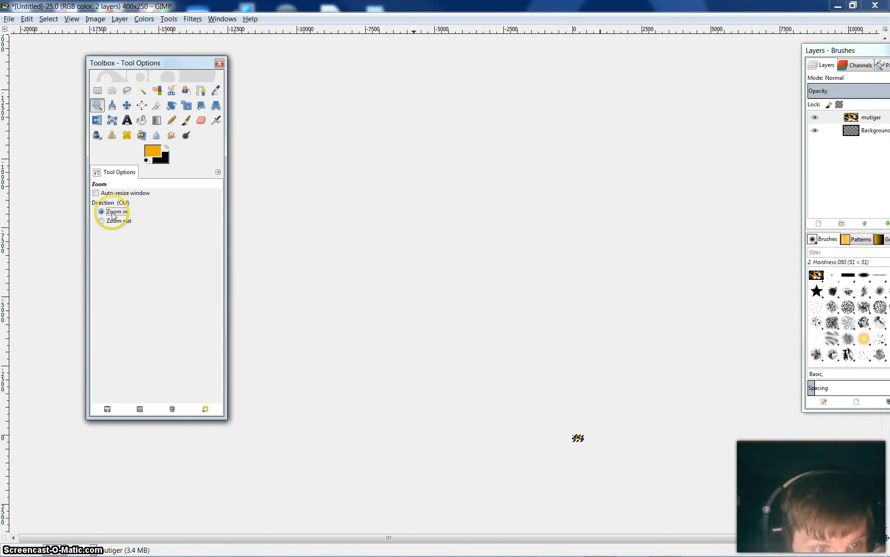
pyautogui.click(575, 440)
pyautogui.click(580, 437)
pyautogui.click(580, 438)
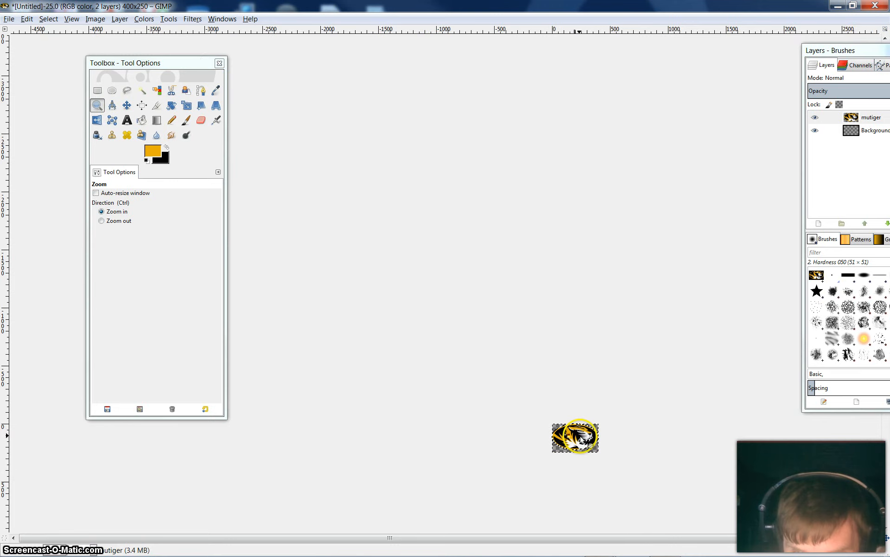
pyautogui.click(580, 438)
pyautogui.click(580, 440)
pyautogui.click(580, 439)
pyautogui.click(579, 439)
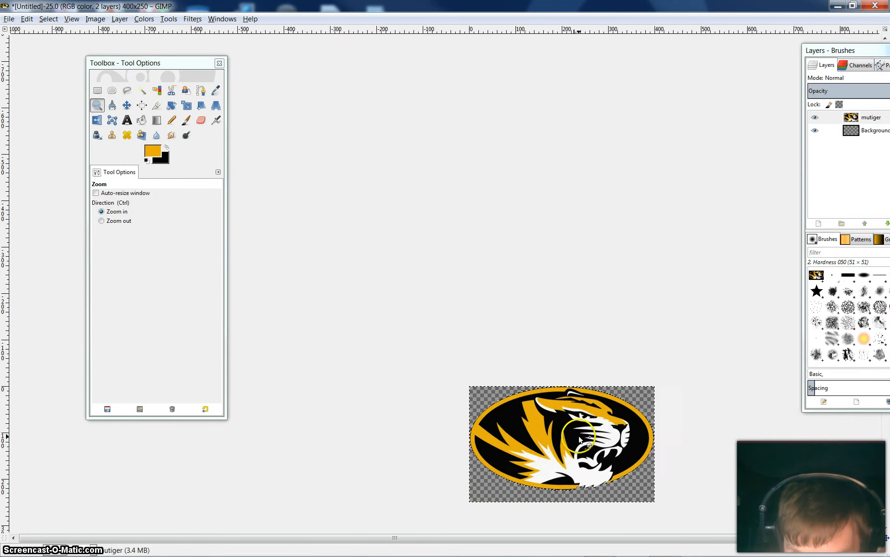
pyautogui.click(579, 438)
pyautogui.click(578, 438)
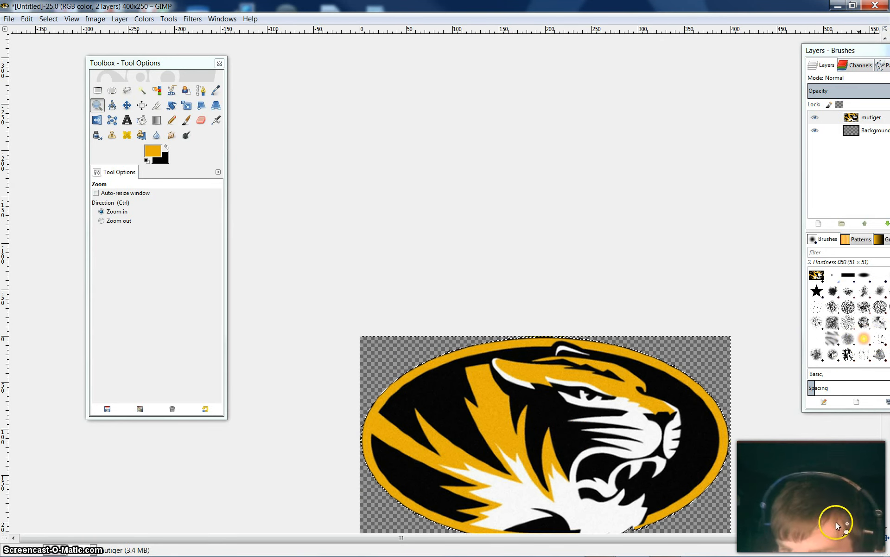
pyautogui.click(887, 527)
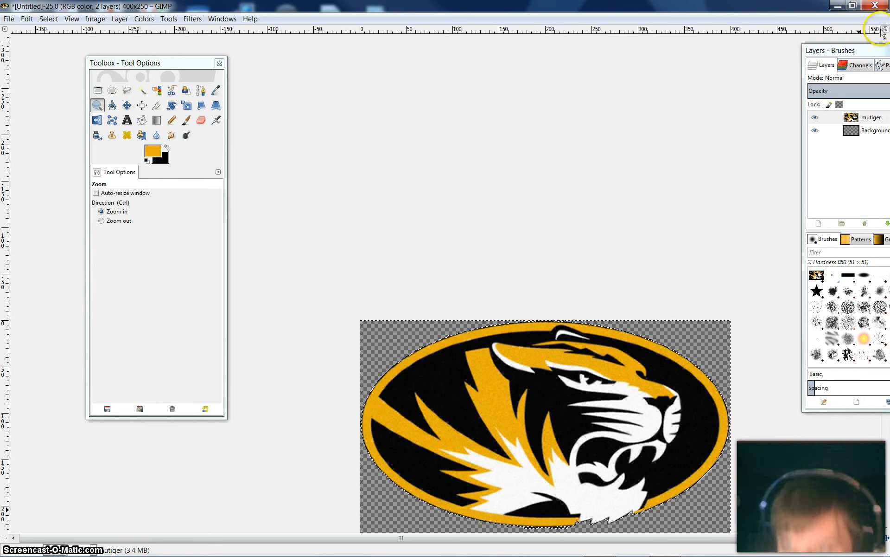
pyautogui.moveTo(847, 51); pyautogui.dragTo(729, 29)
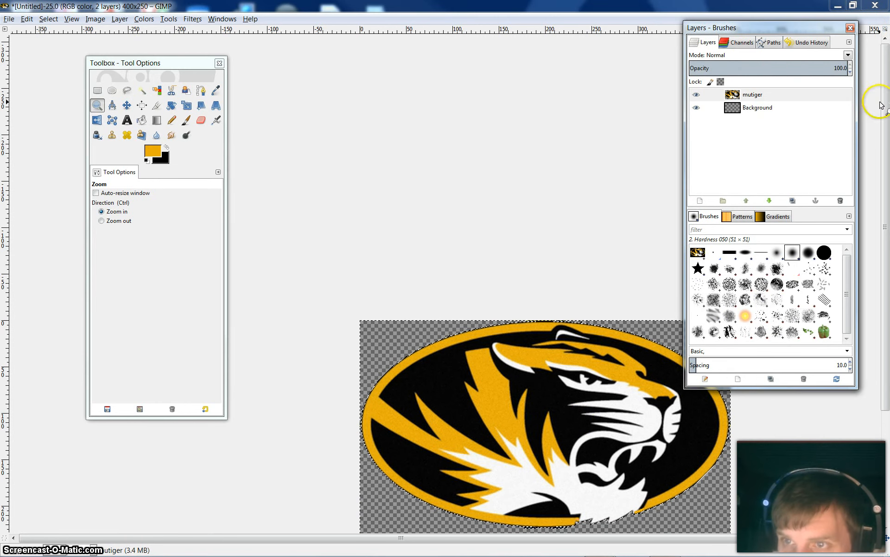
pyautogui.moveTo(884, 119); pyautogui.dragTo(884, 174)
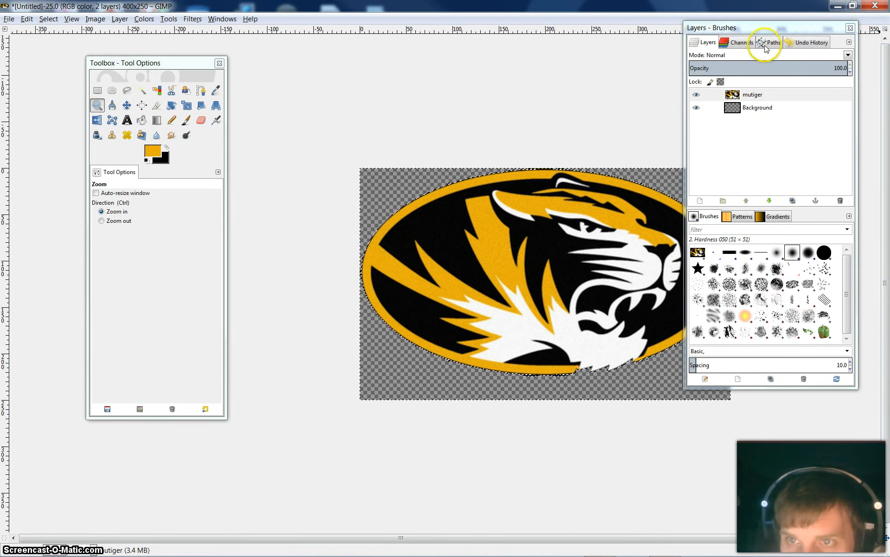
pyautogui.moveTo(765, 28); pyautogui.dragTo(863, 74)
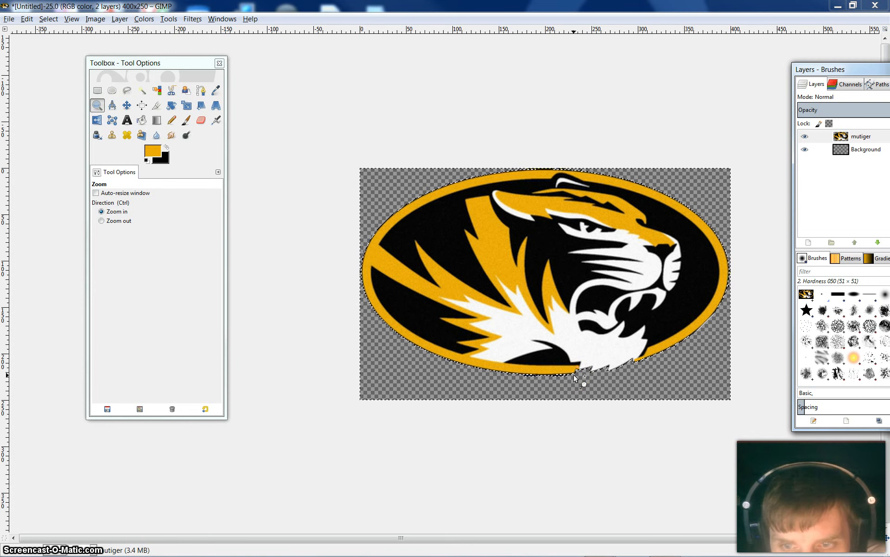
# Draw a path segment with the Paths tool from outside the oval's lower-left edge to below its bottom edge
pyautogui.click(584, 363)
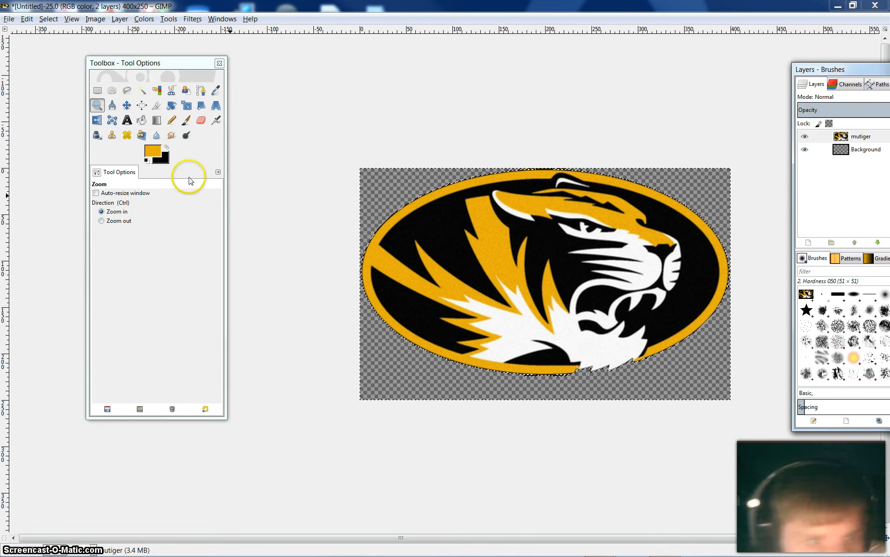
pyautogui.click(202, 92)
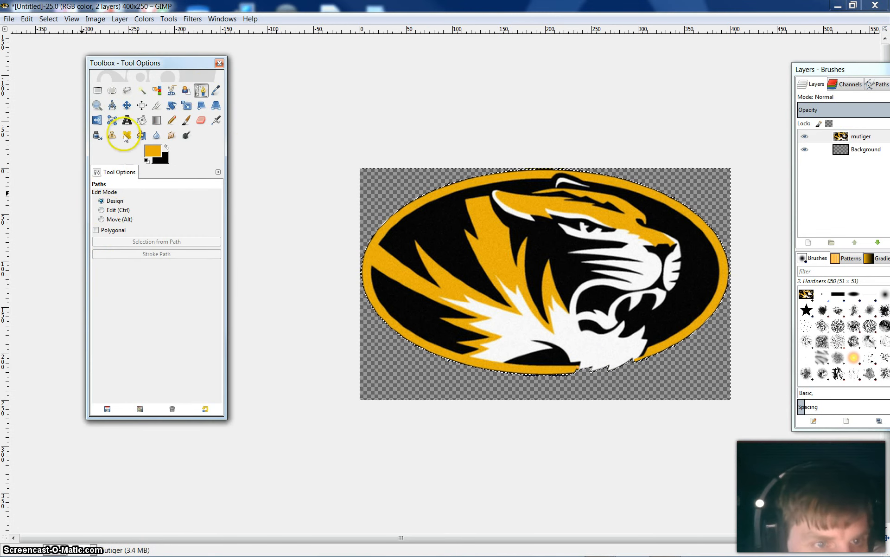
pyautogui.click(97, 106)
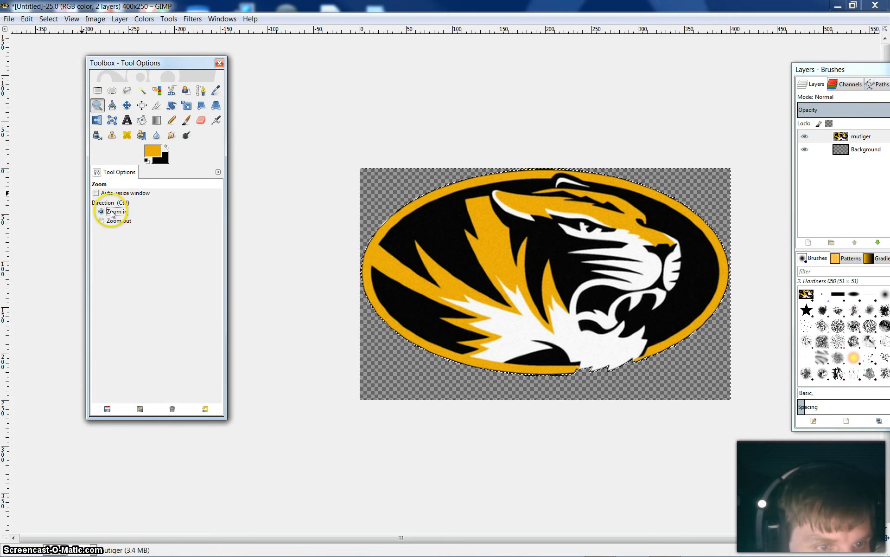
pyautogui.click(495, 310)
pyautogui.click(497, 341)
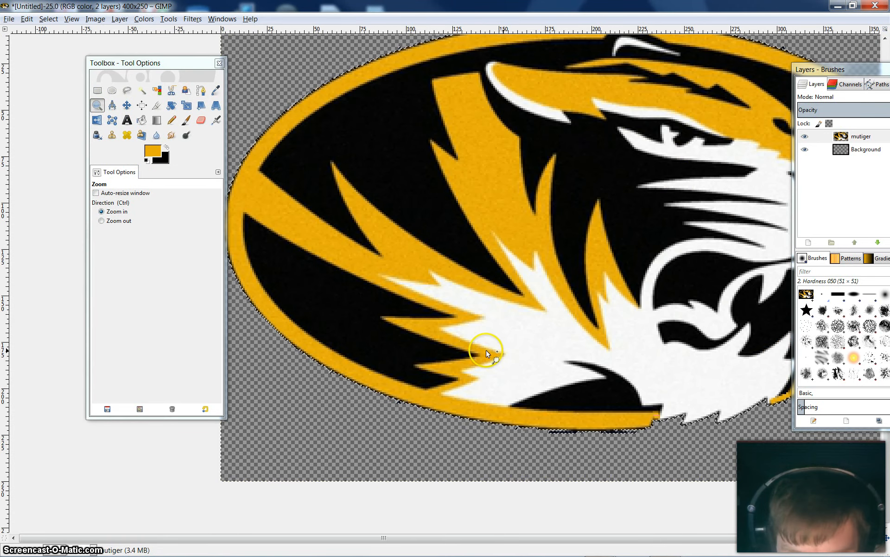
pyautogui.click(487, 352)
pyautogui.moveTo(201, 66); pyautogui.dragTo(79, 53)
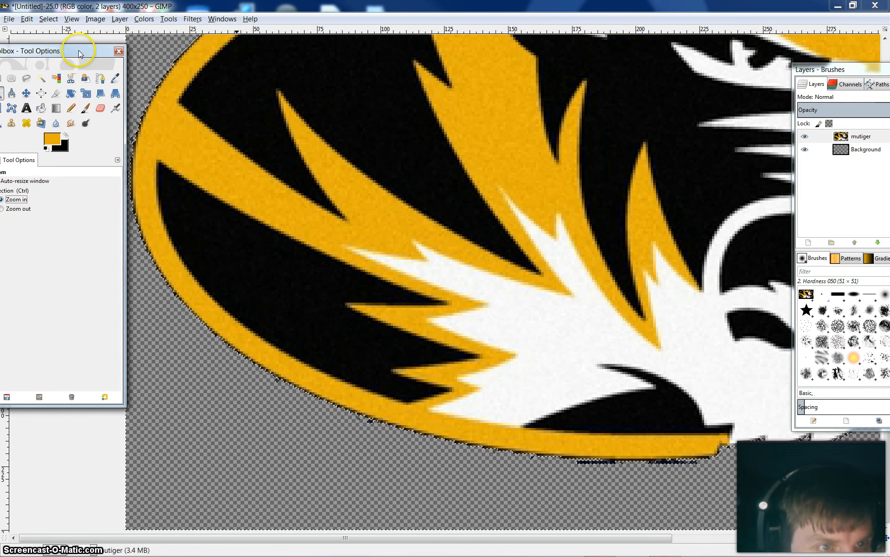
pyautogui.click(99, 80)
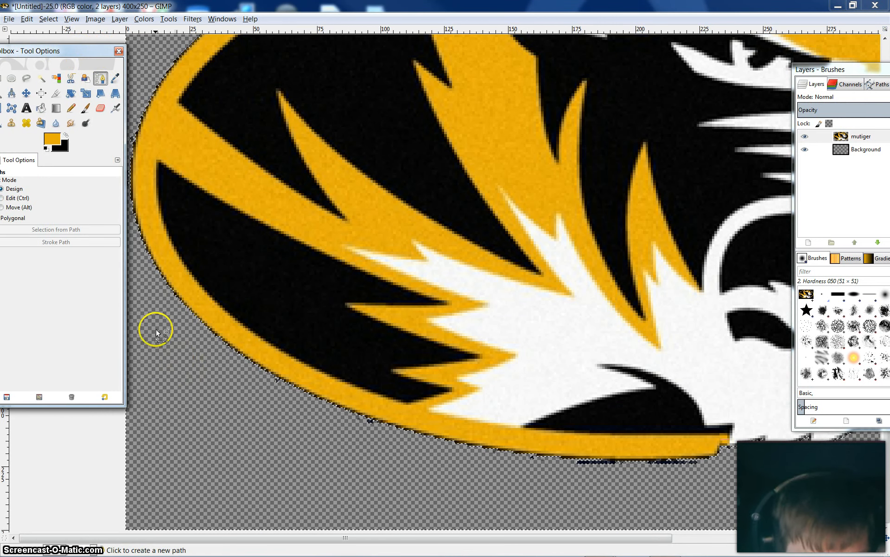
pyautogui.click(146, 296)
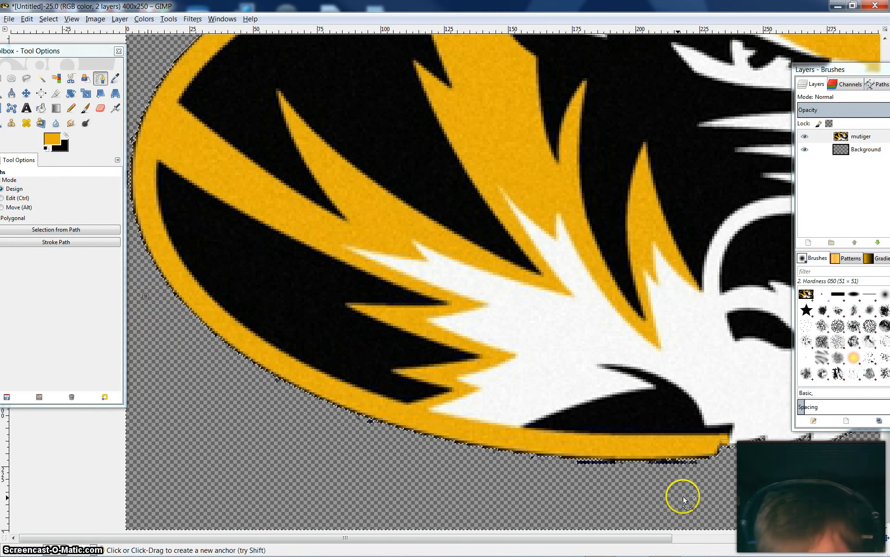
pyautogui.click(702, 500)
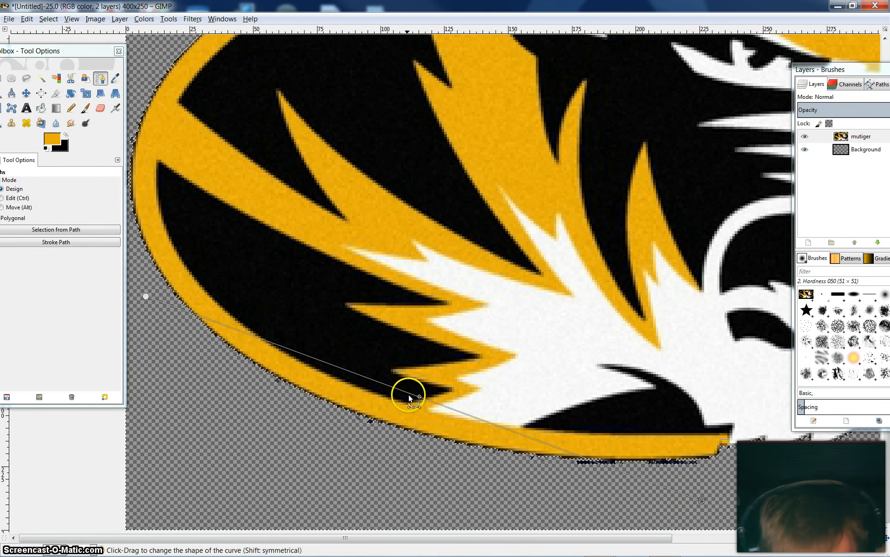
# Bend the straight path segment into a curve outside the oval's lower-left edge, reshaping the direction handle at its upper-left anchor
pyautogui.moveTo(408, 395); pyautogui.dragTo(379, 447)
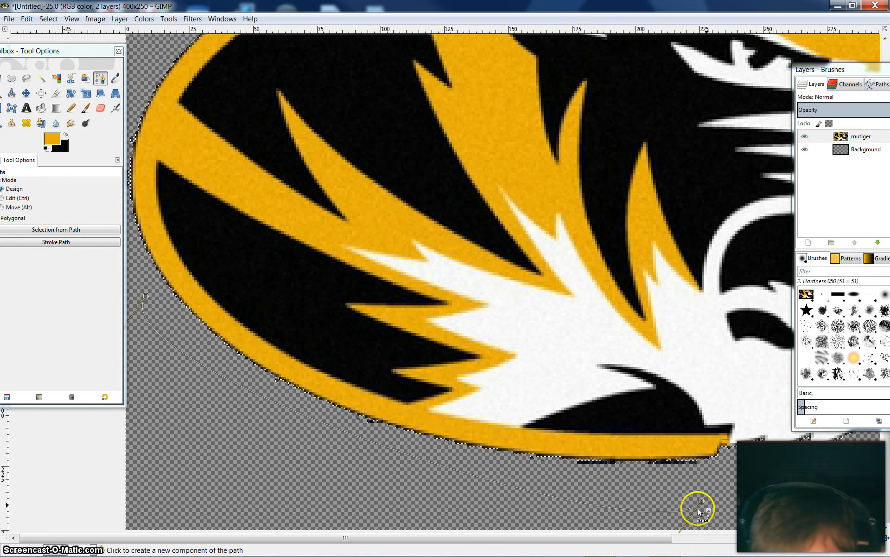
pyautogui.moveTo(703, 504); pyautogui.dragTo(745, 485)
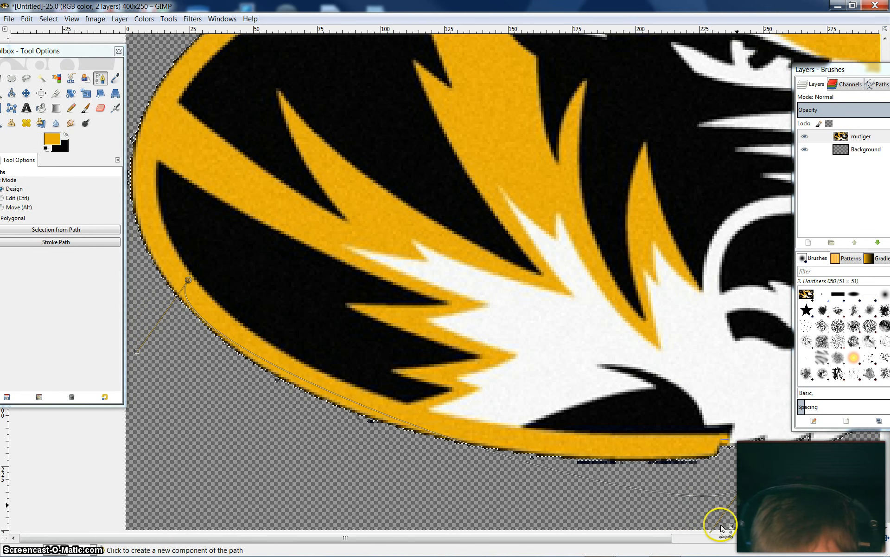
pyautogui.moveTo(717, 525); pyautogui.dragTo(697, 516)
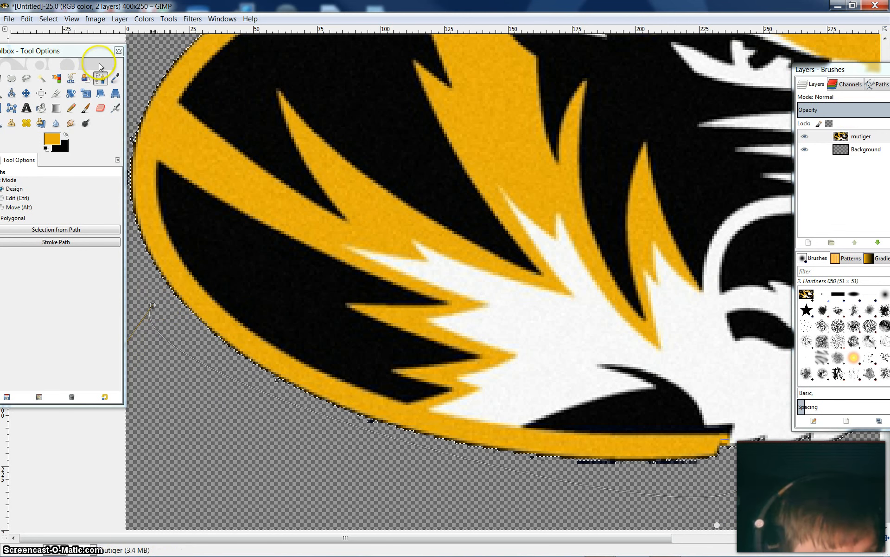
pyautogui.moveTo(93, 58); pyautogui.dragTo(7, 95)
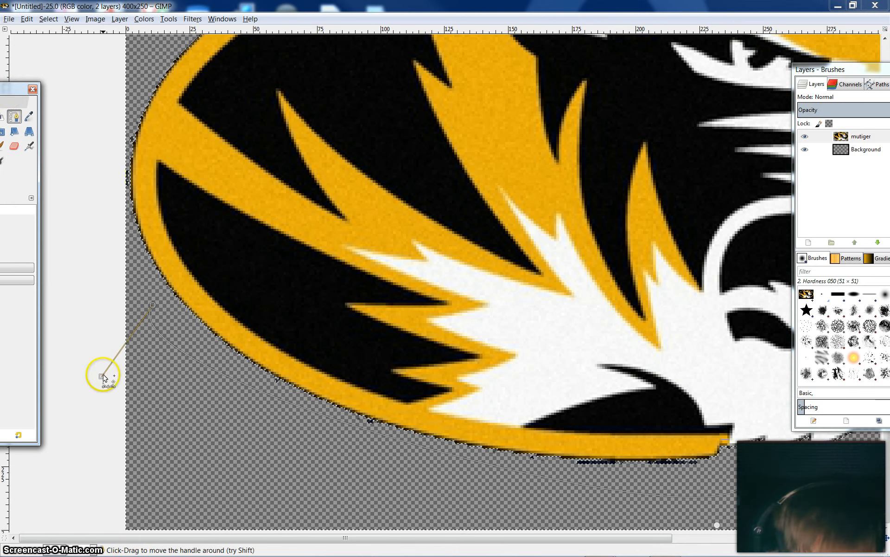
pyautogui.moveTo(172, 394); pyautogui.dragTo(166, 398)
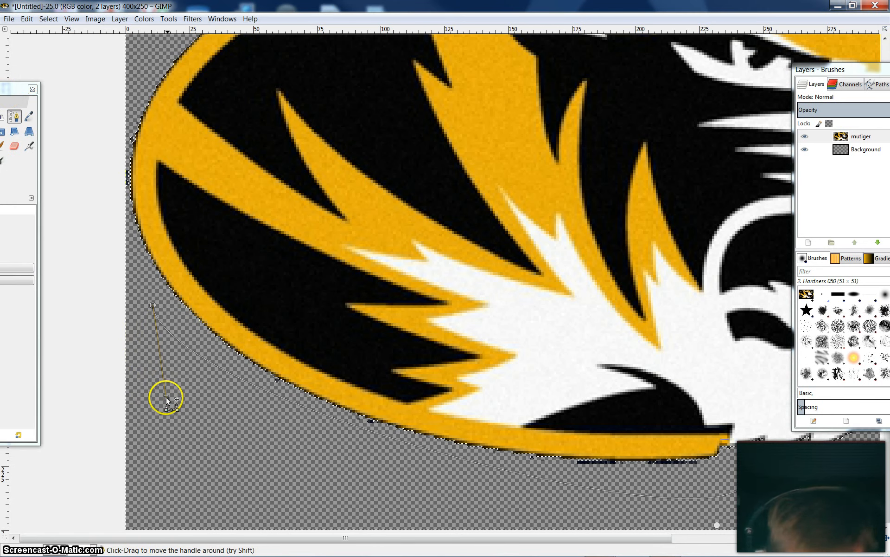
# Adjust the path's lower-right anchor and its handle so the curve sweeps below the oval's bottom edge
pyautogui.click(717, 525)
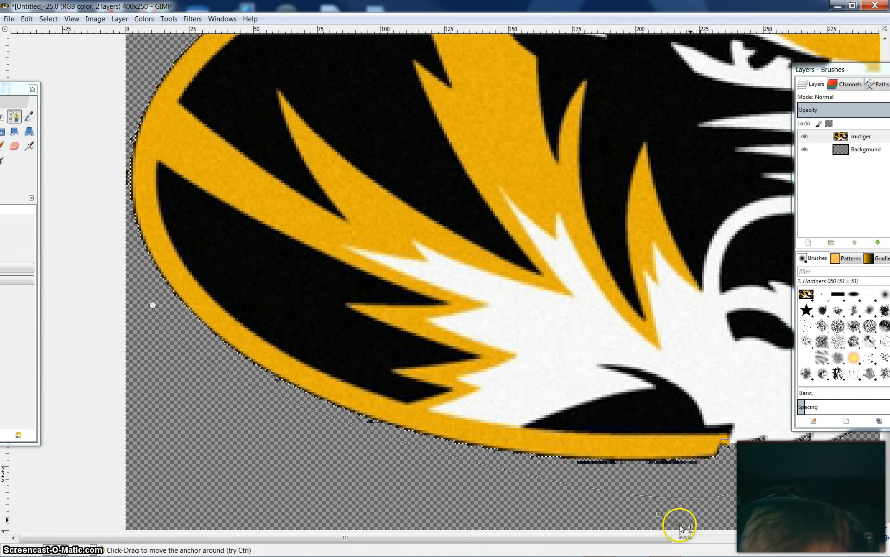
pyautogui.moveTo(681, 527); pyautogui.dragTo(711, 514)
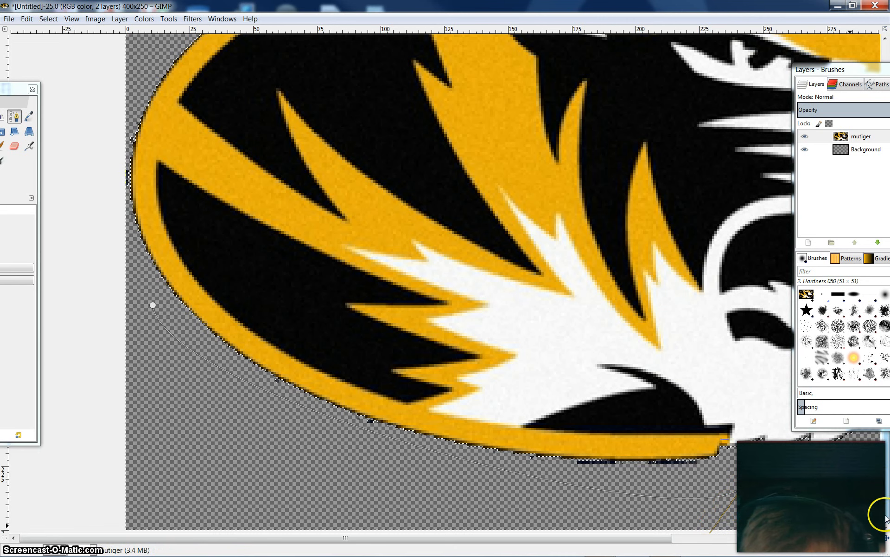
pyautogui.moveTo(745, 492); pyautogui.dragTo(759, 463)
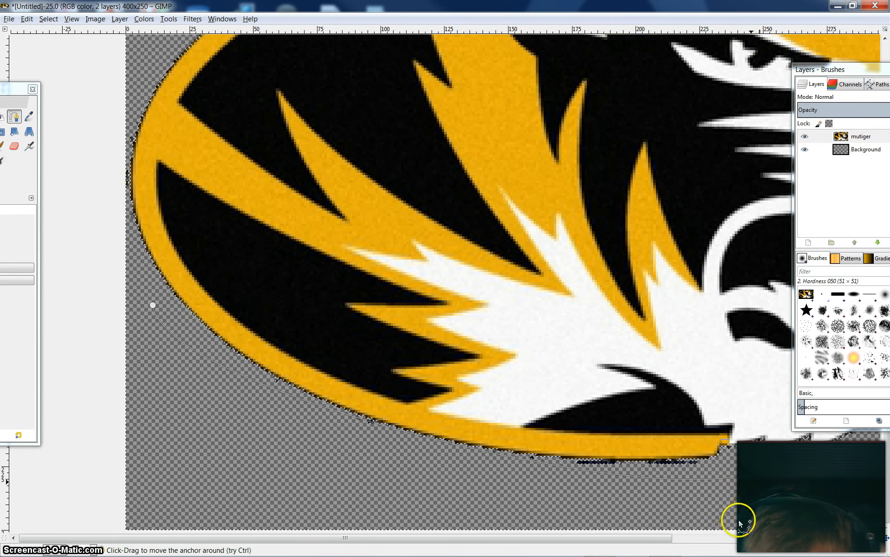
pyautogui.moveTo(717, 524); pyautogui.dragTo(690, 514)
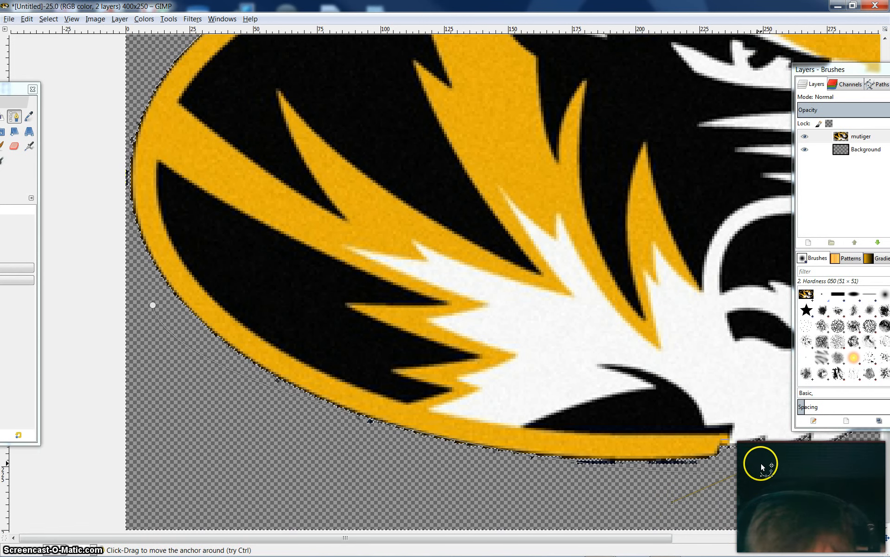
pyautogui.moveTo(761, 464); pyautogui.dragTo(745, 502)
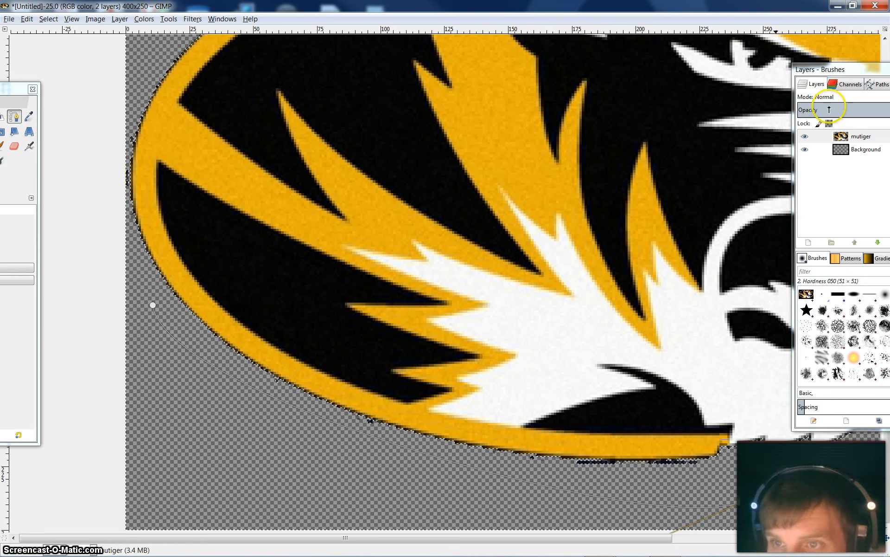
# Stroke the path Unnamed #2 with a 4 px solid color line and undo that stroke
pyautogui.moveTo(856, 77)
pyautogui.mouseDown()
pyautogui.moveTo(756, 37)
pyautogui.moveTo(696, 62)
pyautogui.mouseUp()
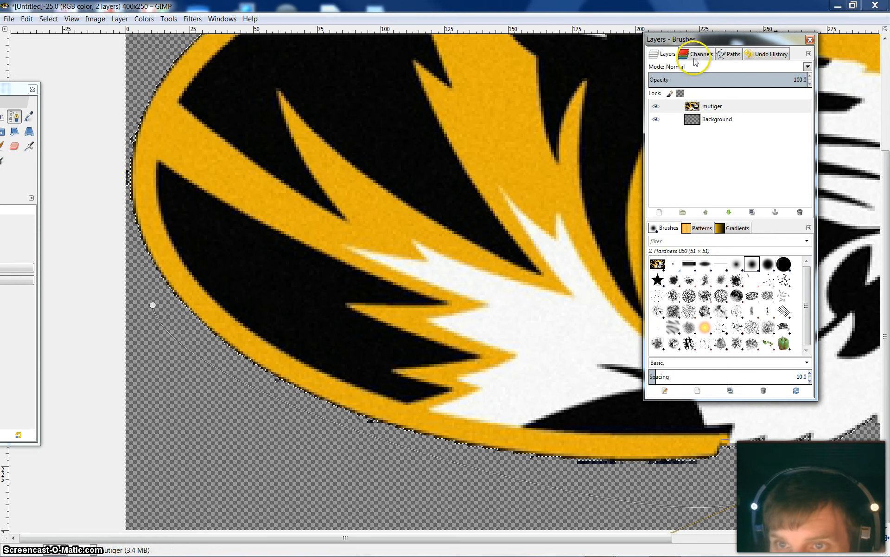
pyautogui.click(731, 55)
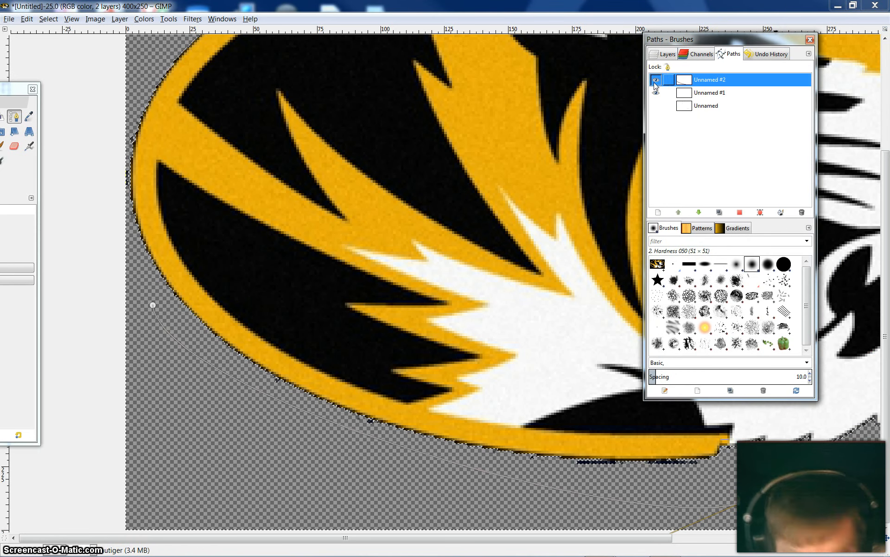
pyautogui.rightClick(729, 85)
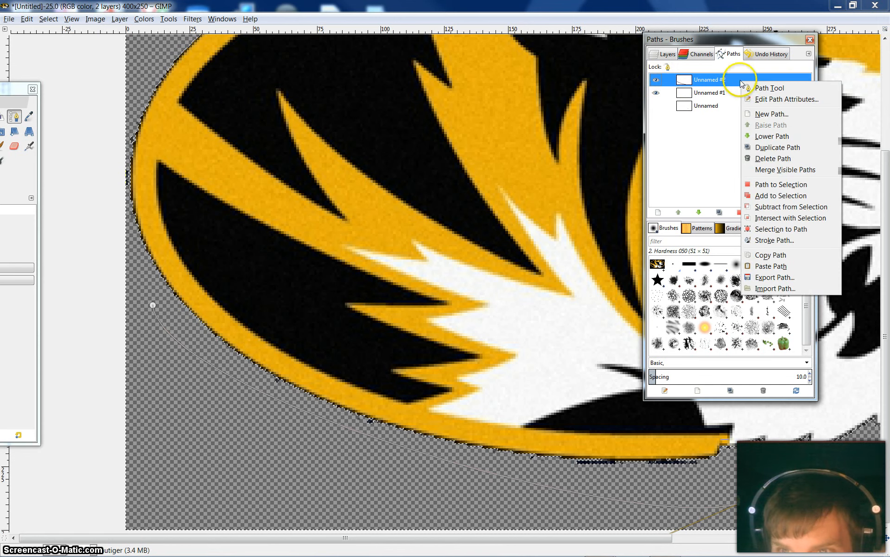
pyautogui.click(769, 245)
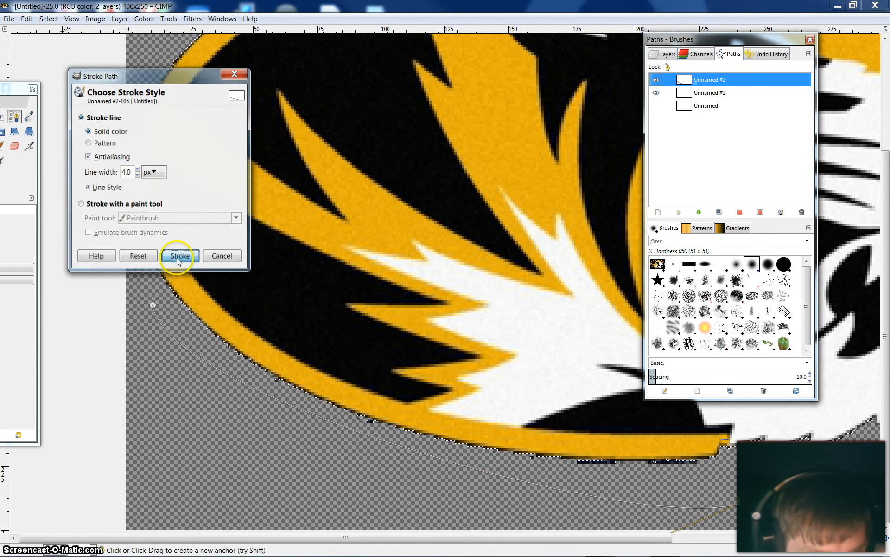
pyautogui.click(170, 256)
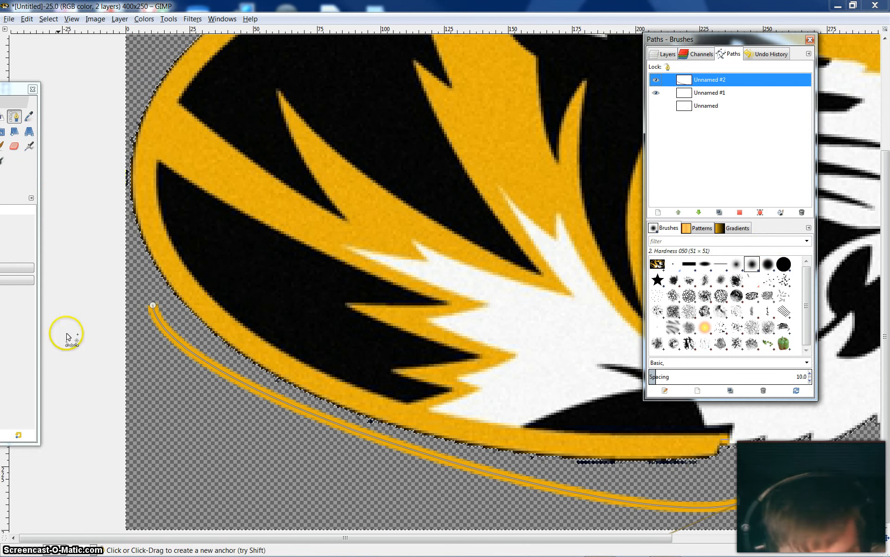
pyautogui.click(27, 18)
pyautogui.click(55, 34)
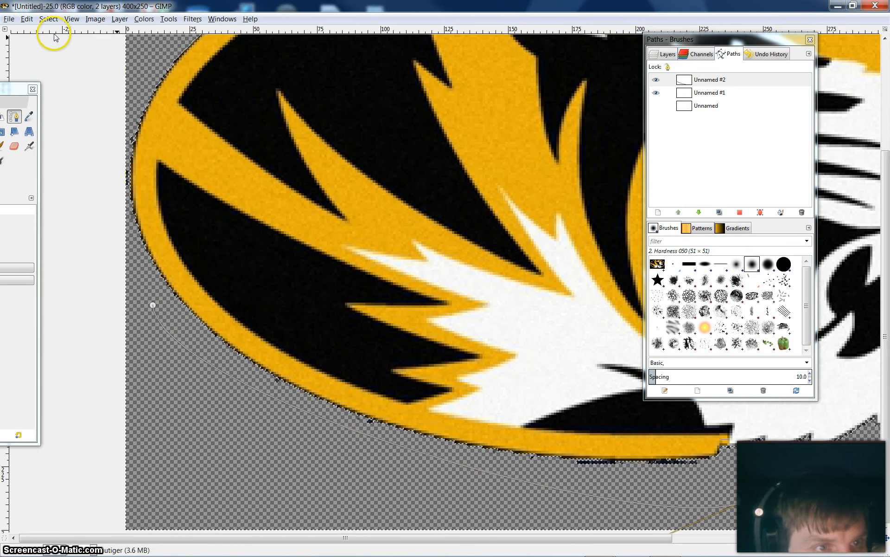
# Activate the Paintbrush tool in Normal mode and choose the Star brush for it
pyautogui.moveTo(4, 90); pyautogui.dragTo(148, 63)
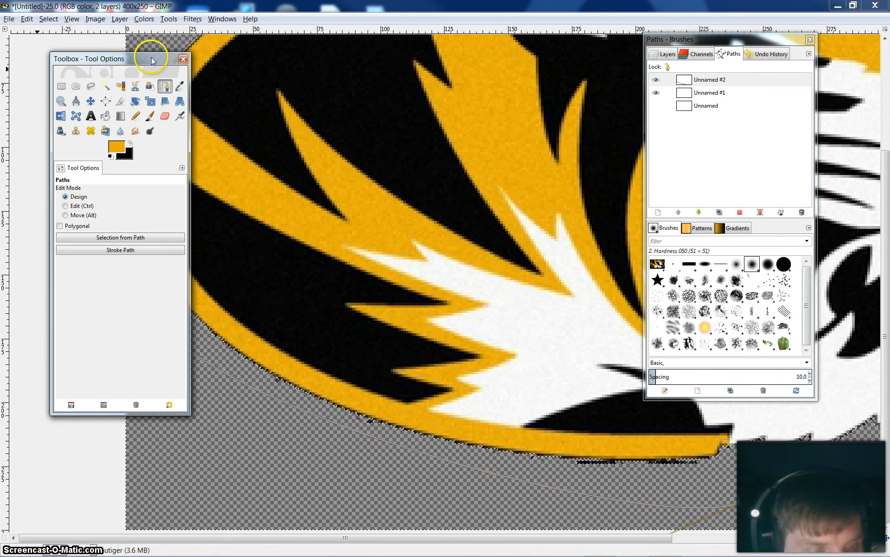
pyautogui.click(150, 115)
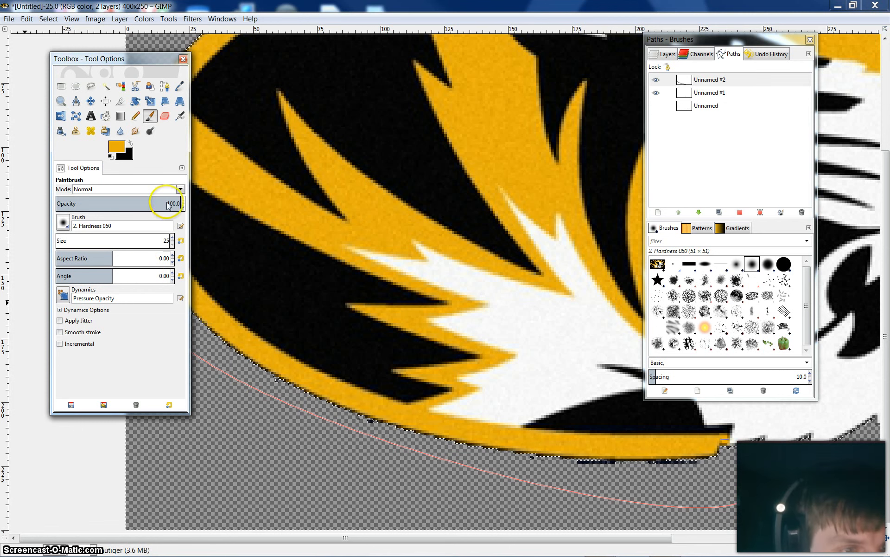
pyautogui.click(180, 189)
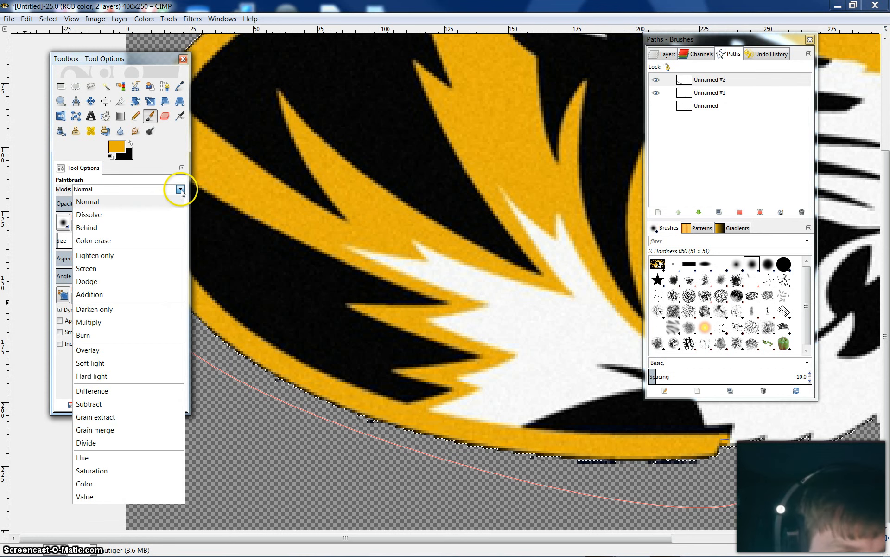
pyautogui.click(180, 189)
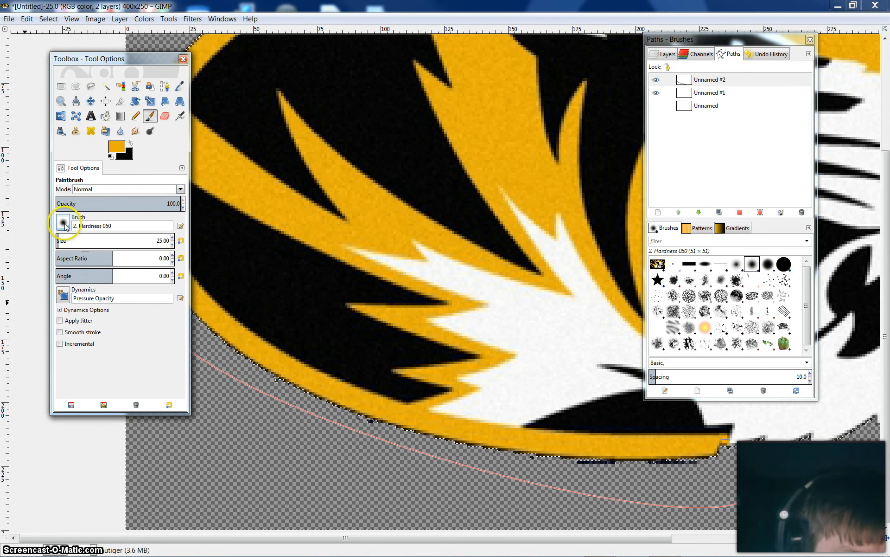
pyautogui.click(63, 223)
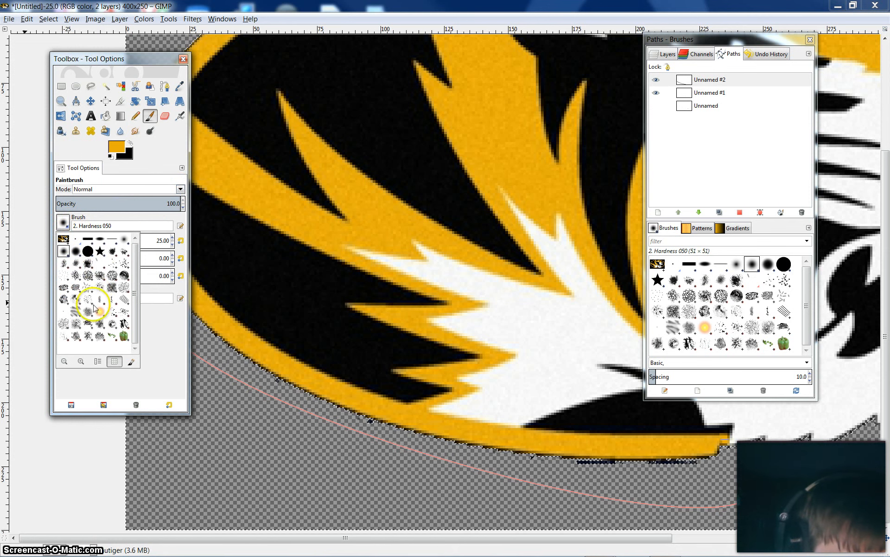
pyautogui.click(101, 253)
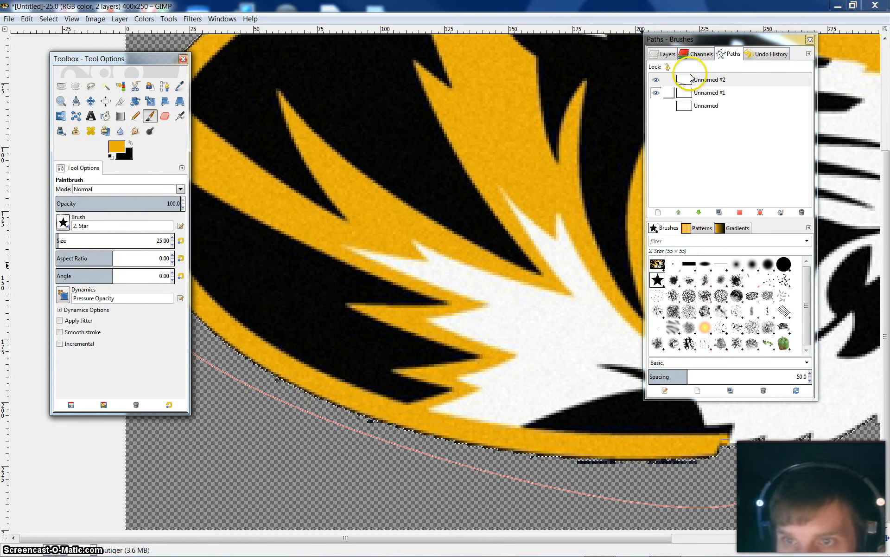
# Stroke the path Unnamed #2 with the Paintbrush as paint tool, leaving brush dynamics emulation off
pyautogui.moveTo(156, 53); pyautogui.dragTo(68, 48)
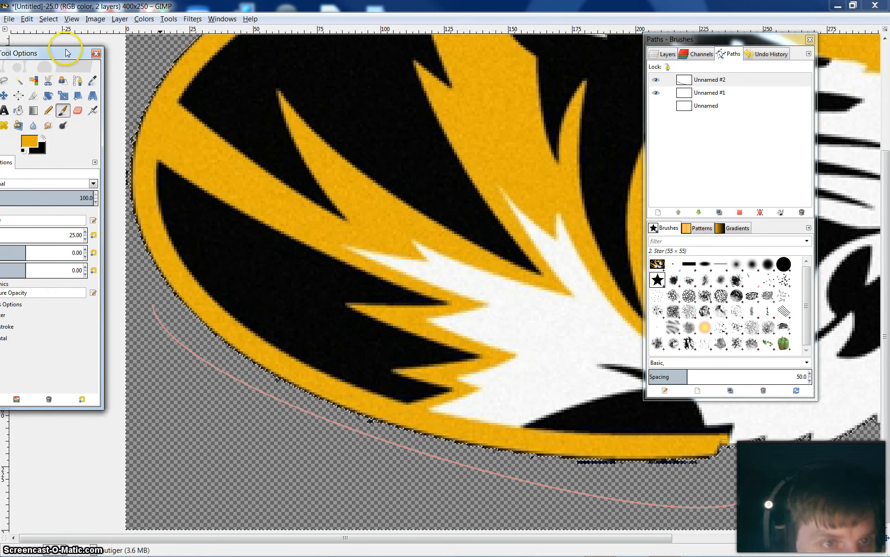
pyautogui.rightClick(737, 86)
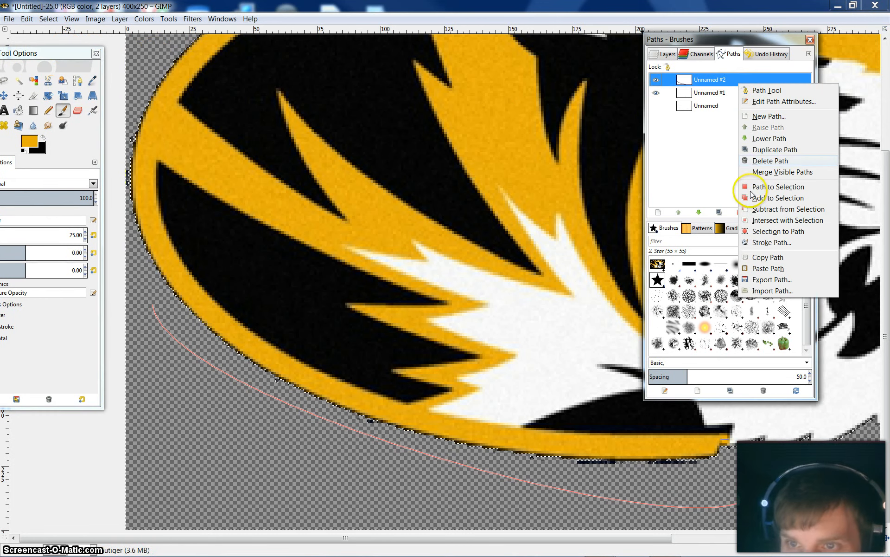
pyautogui.click(761, 243)
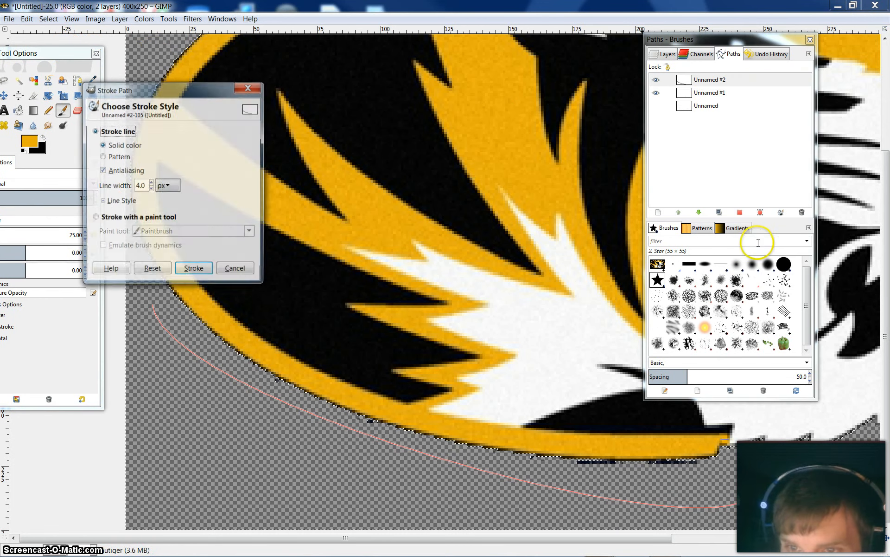
pyautogui.click(95, 219)
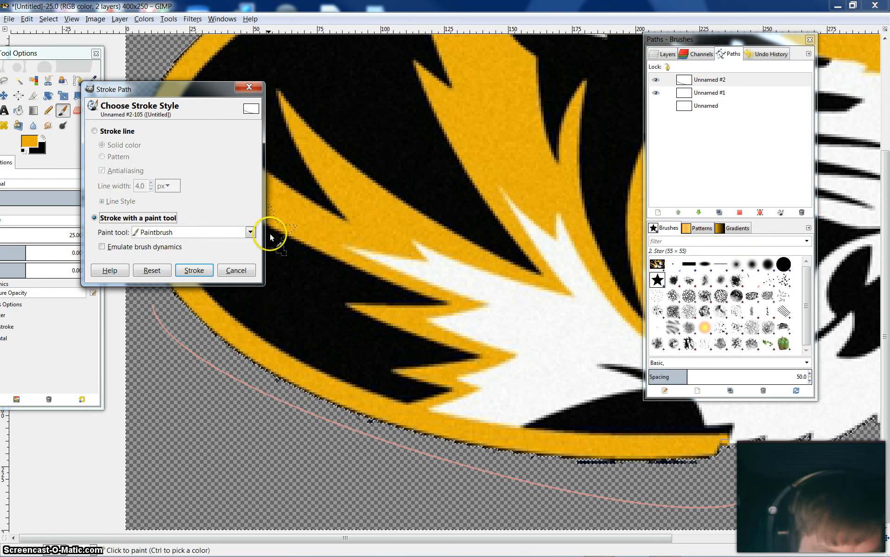
pyautogui.click(251, 232)
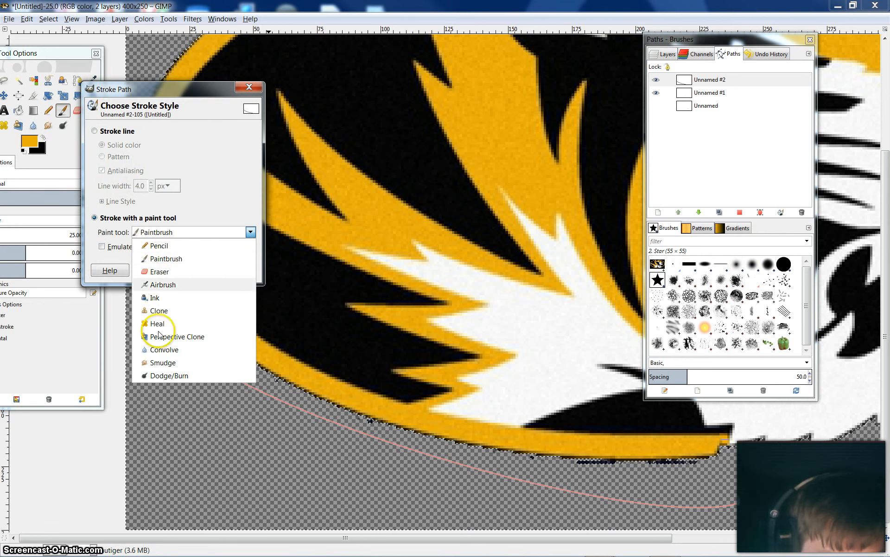
pyautogui.click(199, 211)
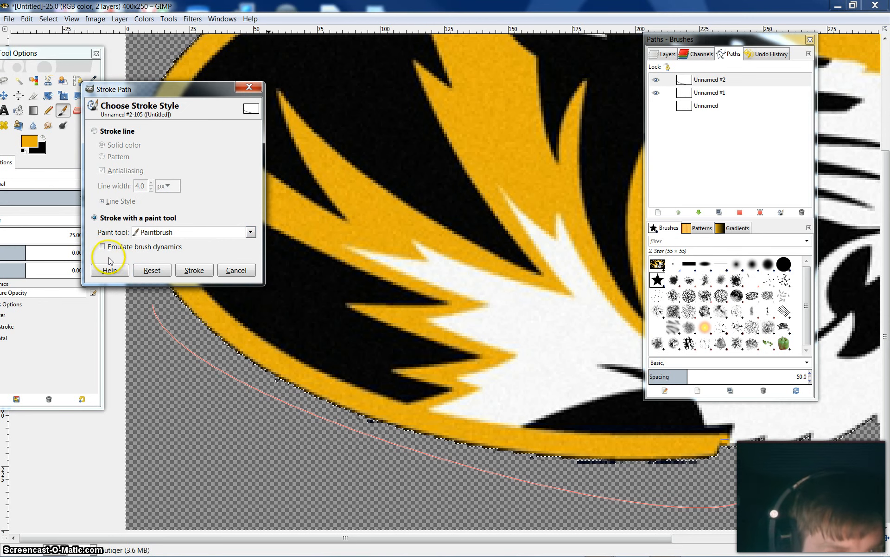
pyautogui.click(194, 269)
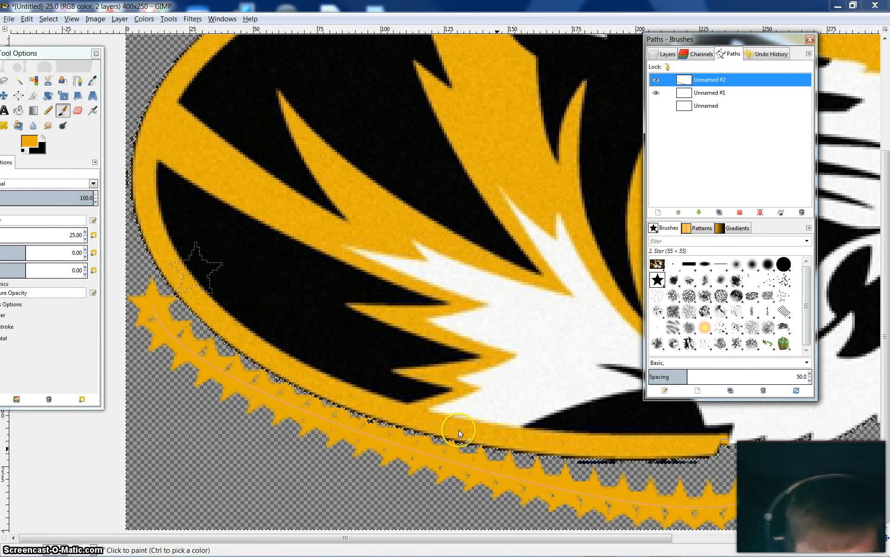